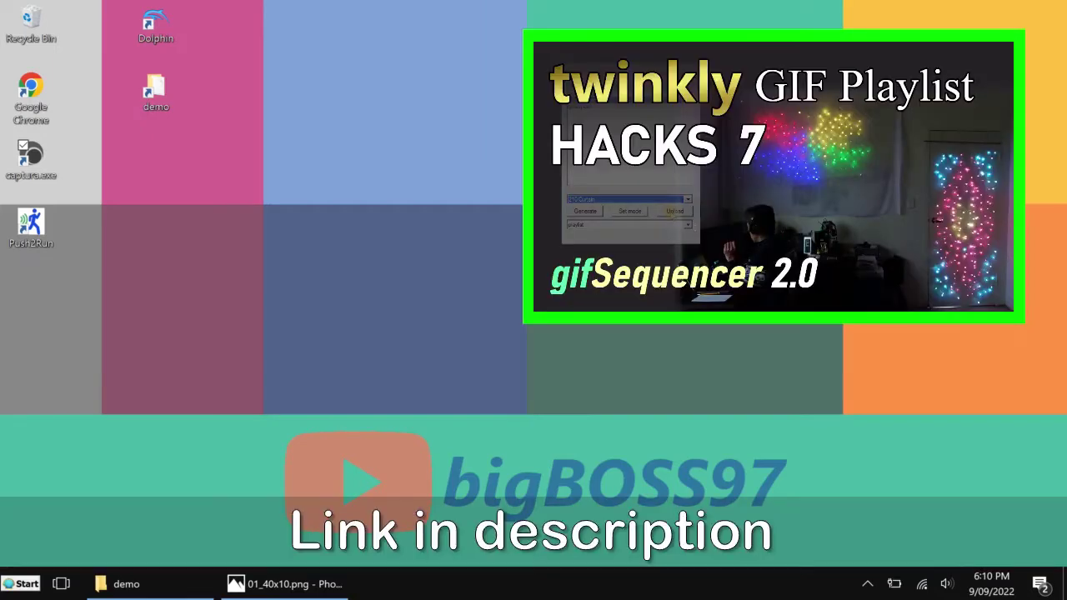
# From the demo folder window, open gifSequencer_2.1 and launch gifSequencer-GUI.bat
pyautogui.click(155, 580)
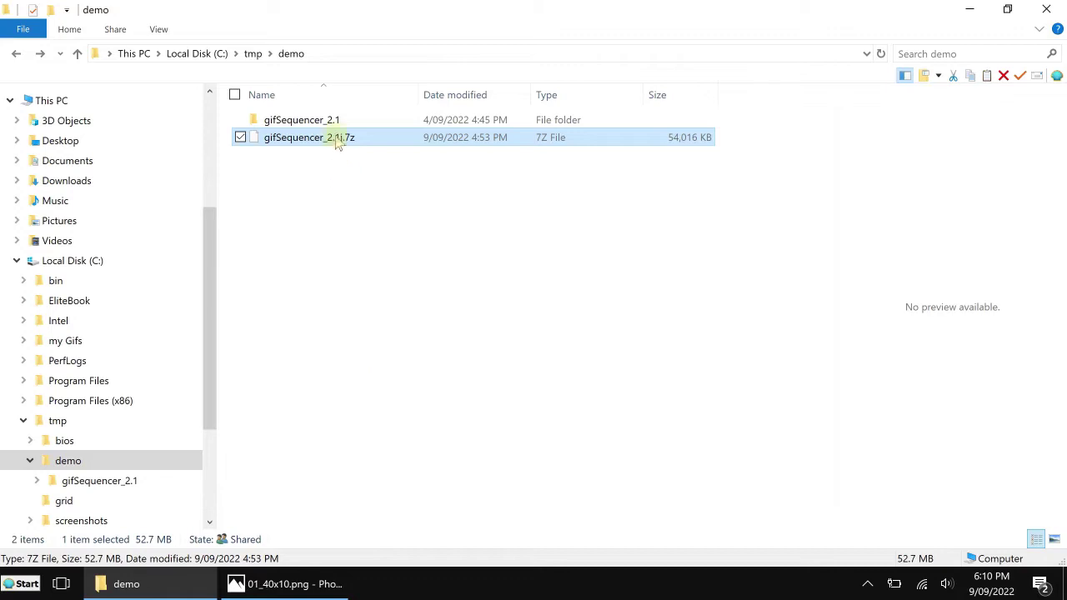
pyautogui.moveTo(342, 124)
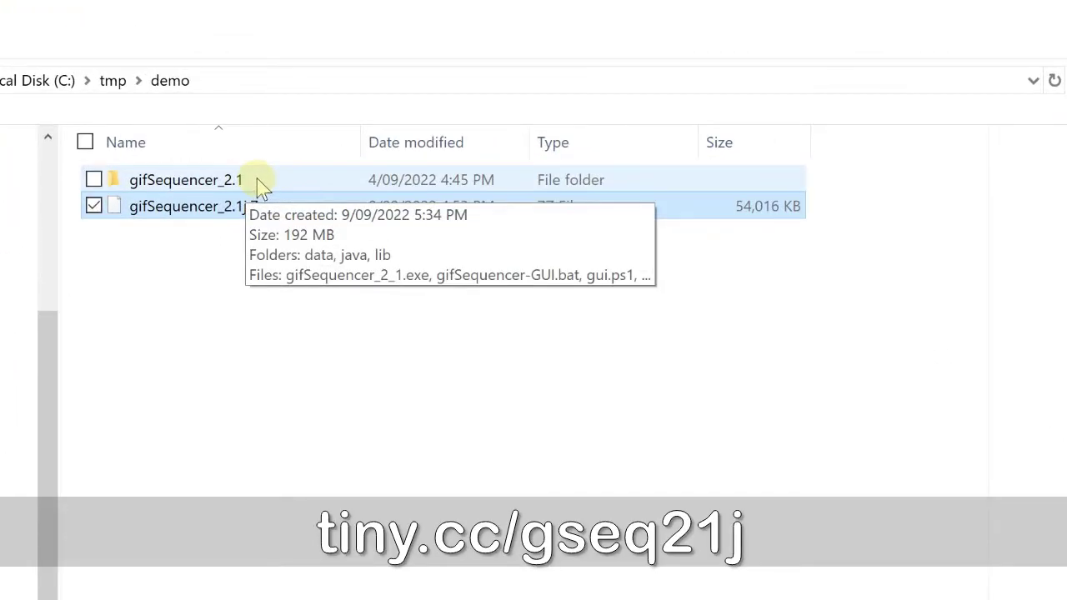
pyautogui.click(260, 188)
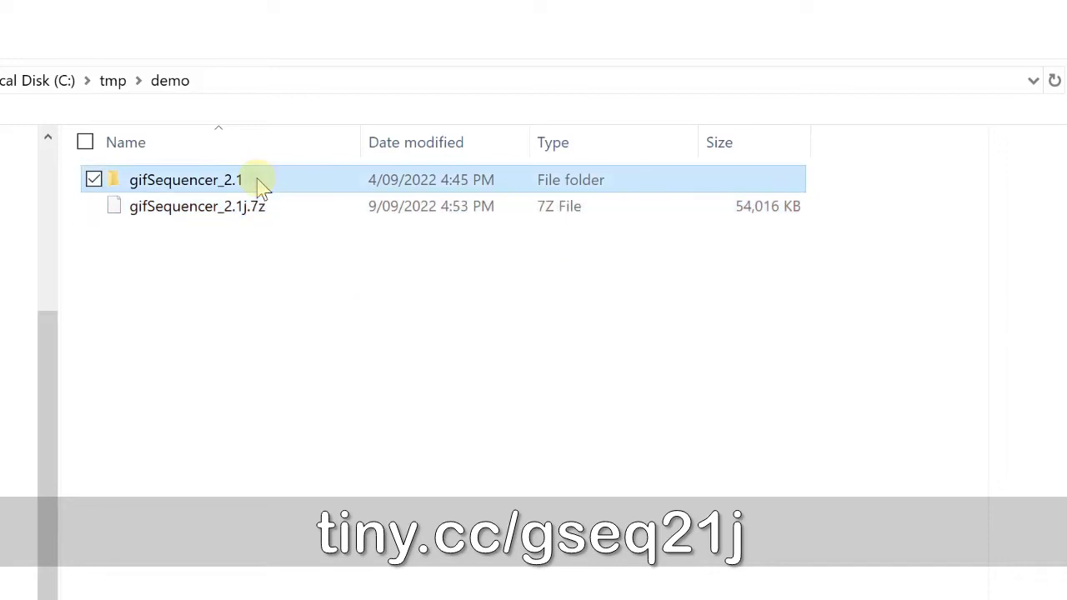
pyautogui.doubleClick(258, 185)
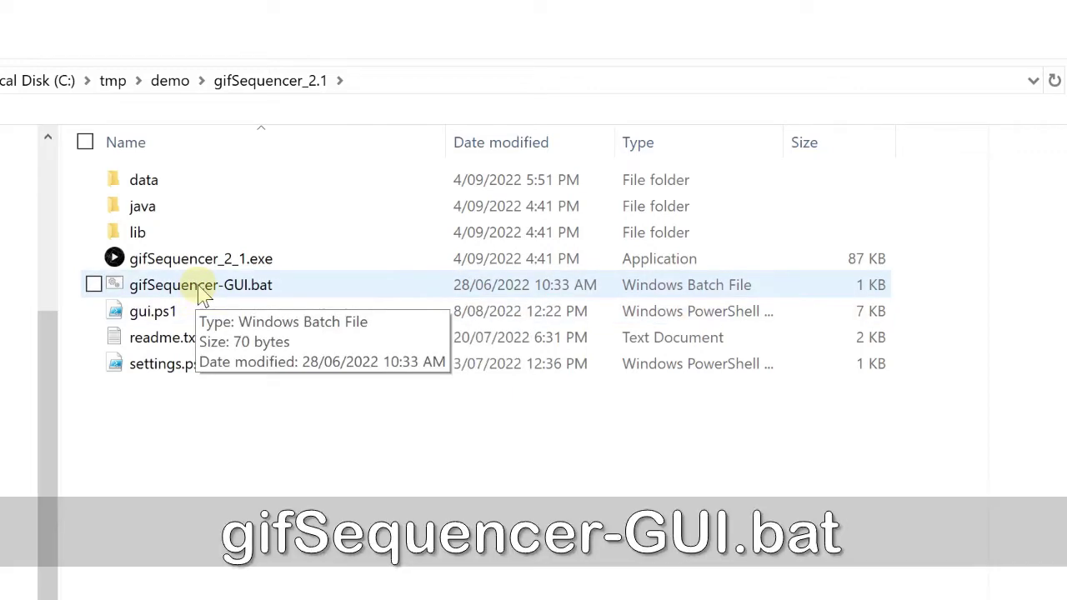
pyautogui.doubleClick(261, 287)
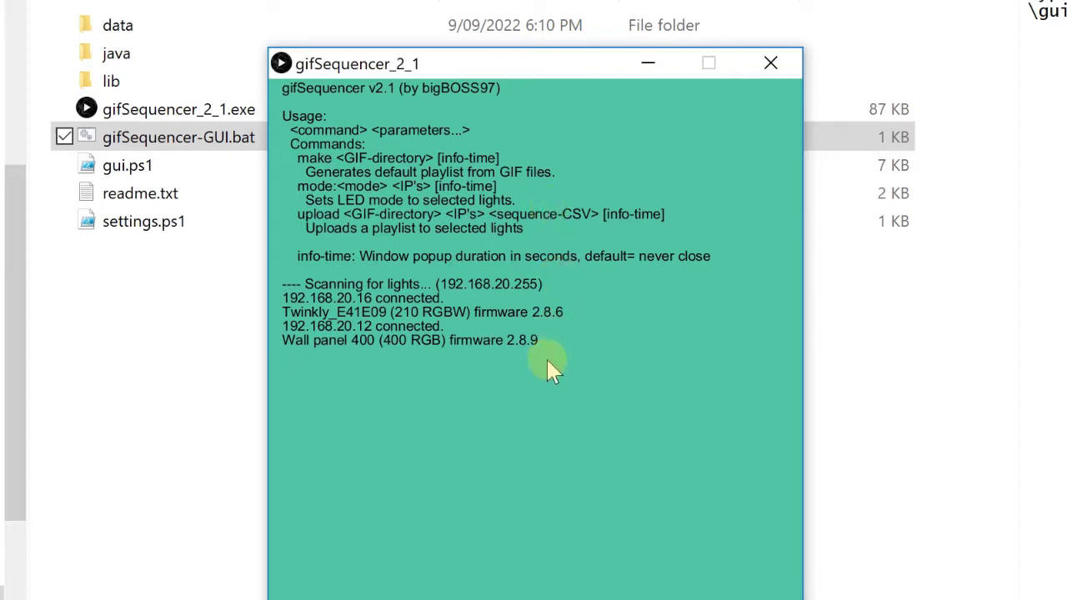
# Close the scanning console and select Wall panel 400 as the target lights
pyautogui.click(767, 65)
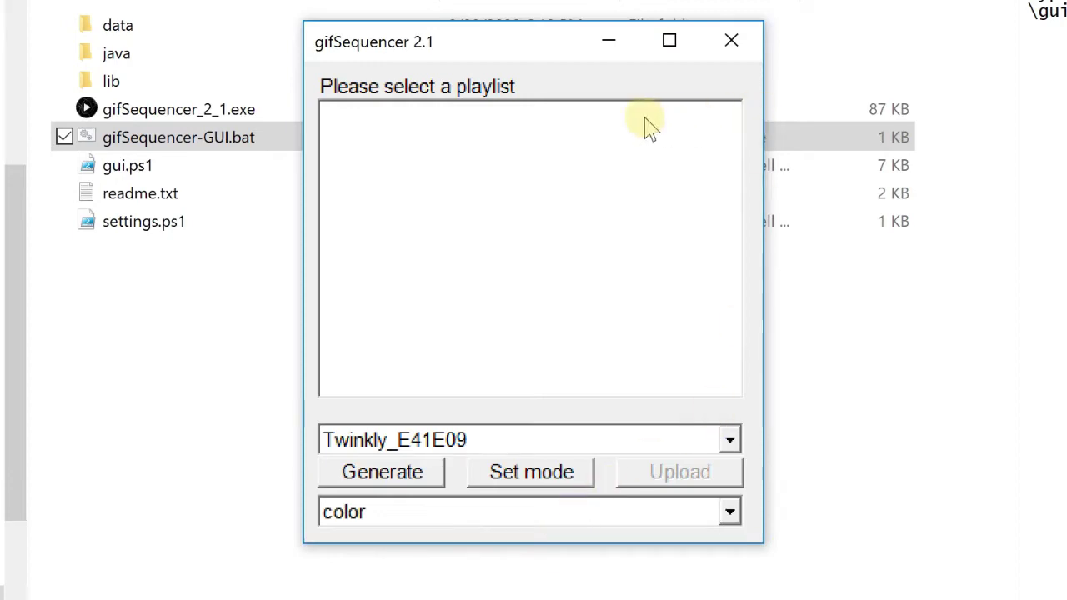
pyautogui.click(730, 439)
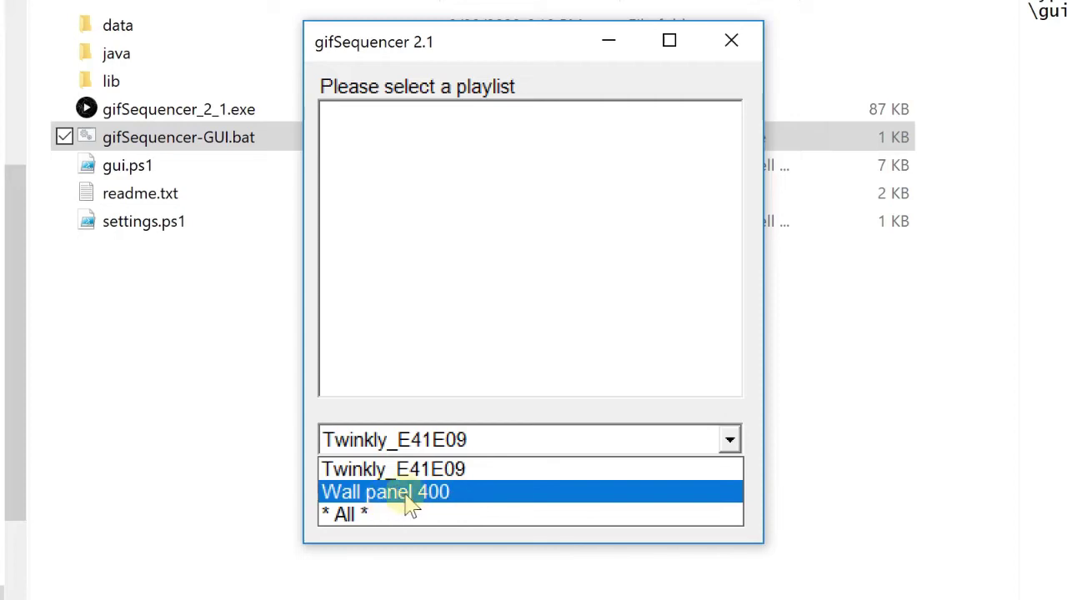
pyautogui.click(619, 493)
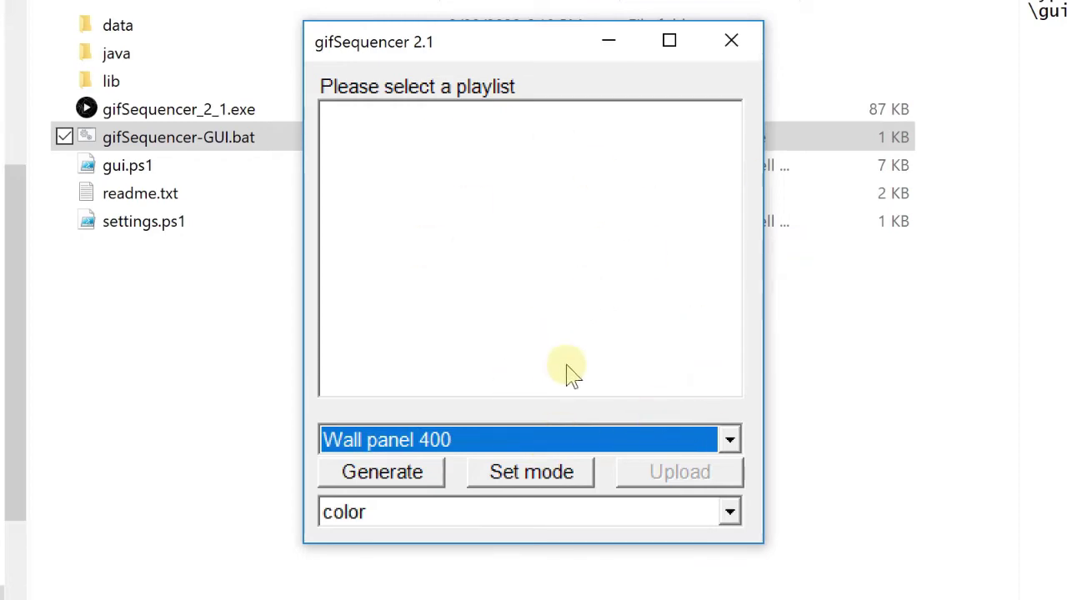
# Generate the gifseq.csv playlist from the GIFs and close the generation log
pyautogui.click(410, 482)
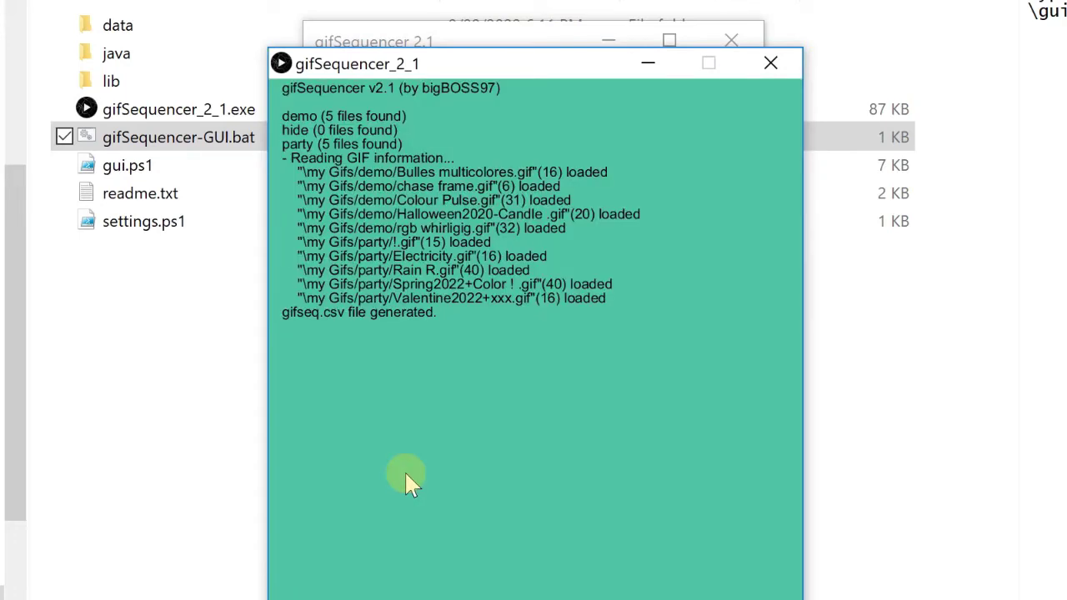
pyautogui.click(767, 68)
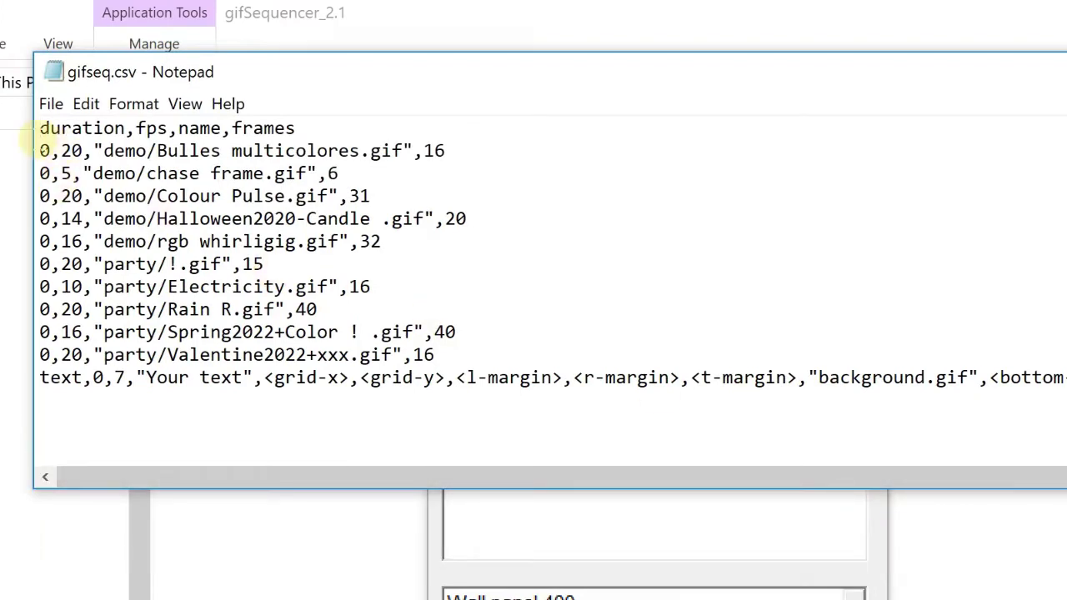
# Delete the unwanted GIF lines, keeping chase frame, Halloween2020-Candle and the text line
pyautogui.hotkey('shift', 'End')
pyautogui.click(37, 151)
pyautogui.hotkey('shift', 'End')
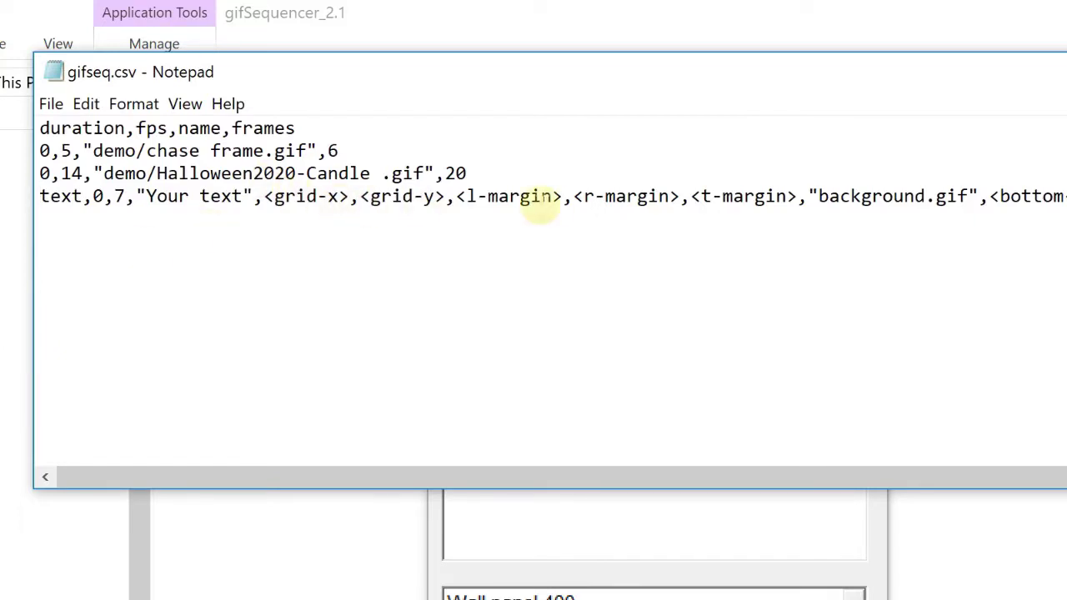
pyautogui.hotkey('ctrl', 'shift', 'Right')
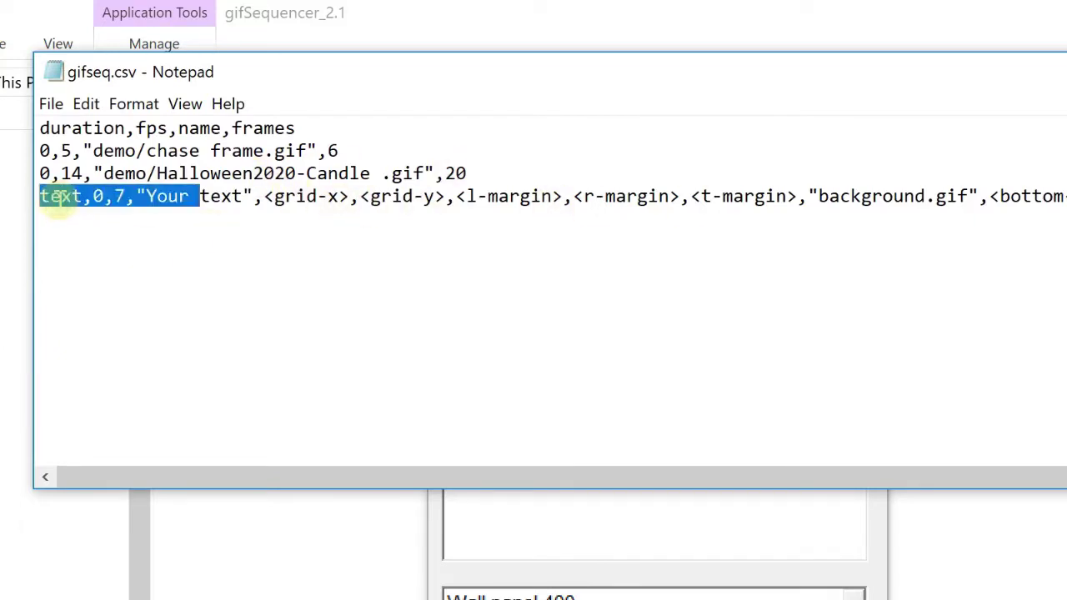
pyautogui.click(68, 197)
# Save the trimmed playlist as demo.csv
pyautogui.click(51, 104)
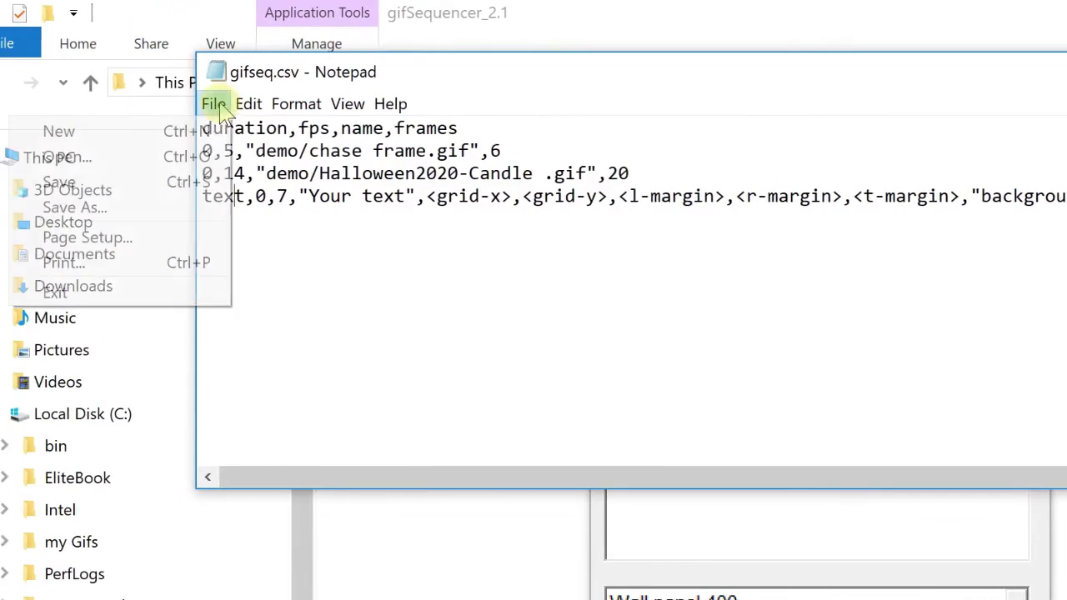
pyautogui.click(191, 208)
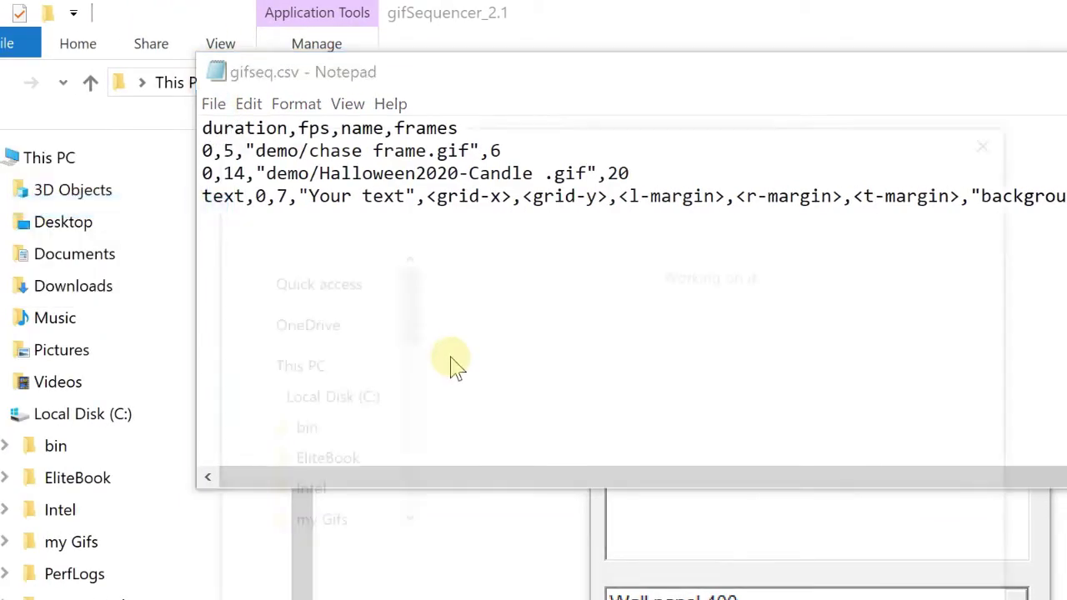
pyautogui.write('demo.')
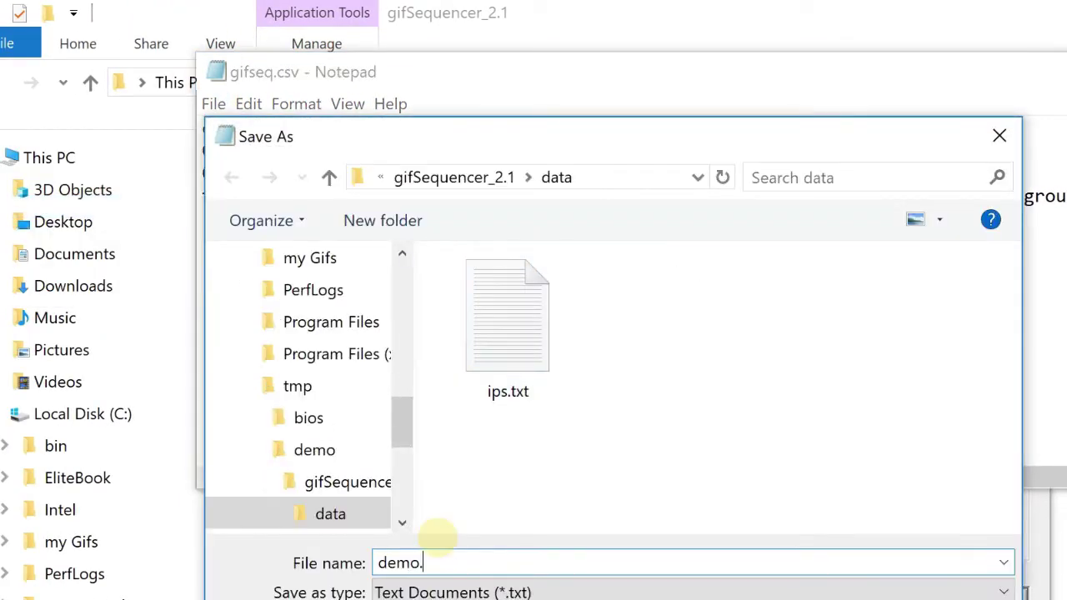
pyautogui.write('csv')
pyautogui.press('Return')
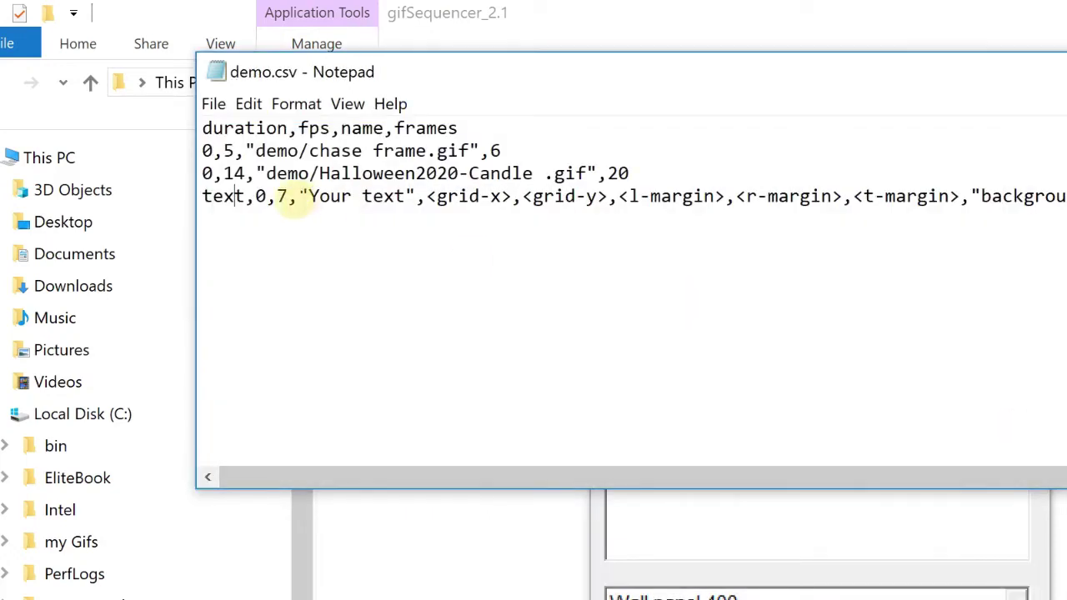
# Start a new playlist line below the existing text line, beginning with 'text,'
pyautogui.click(224, 198)
pyautogui.doubleClick(223, 198)
pyautogui.click(223, 199)
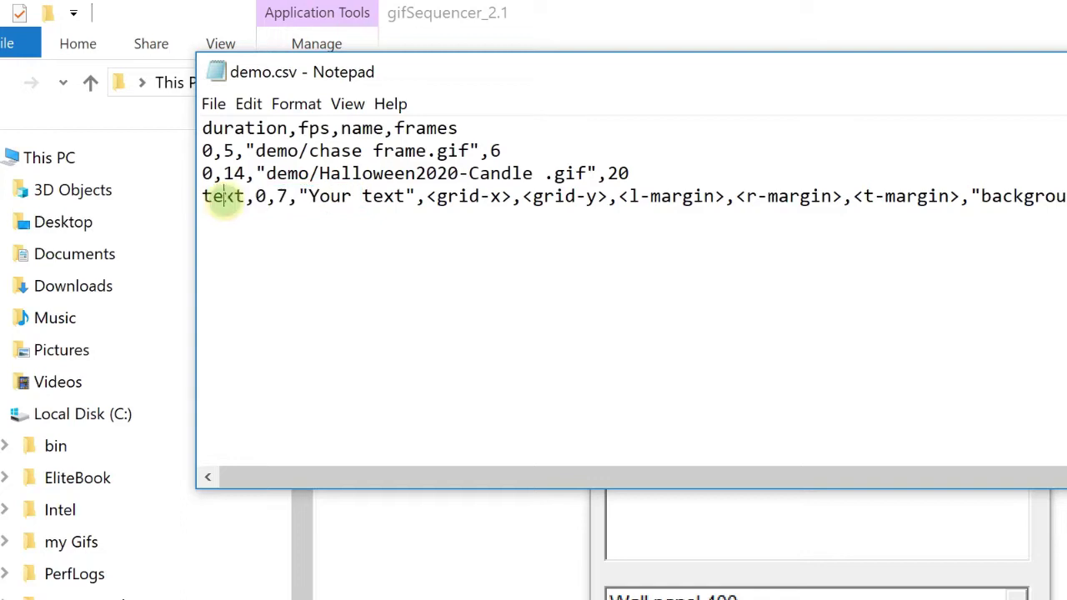
pyautogui.click(426, 198)
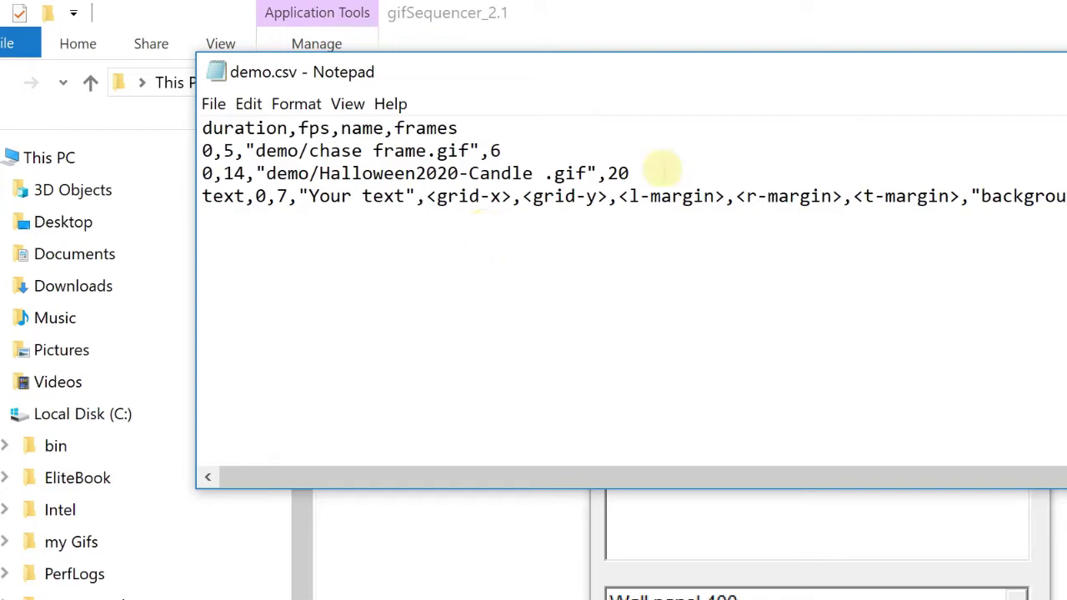
pyautogui.press('Return')
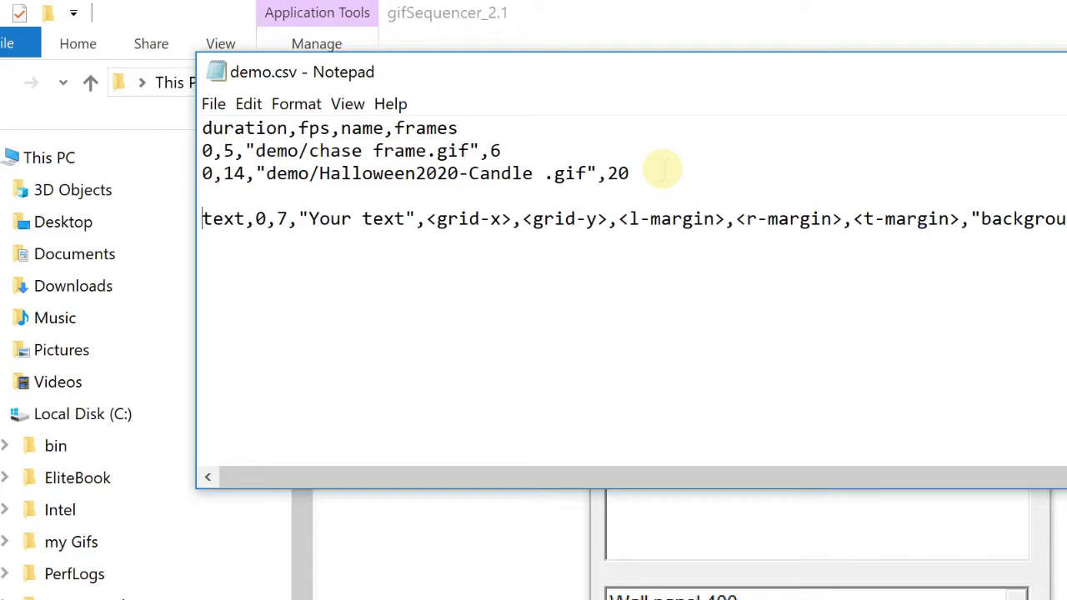
pyautogui.click(405, 253)
pyautogui.write('text,')
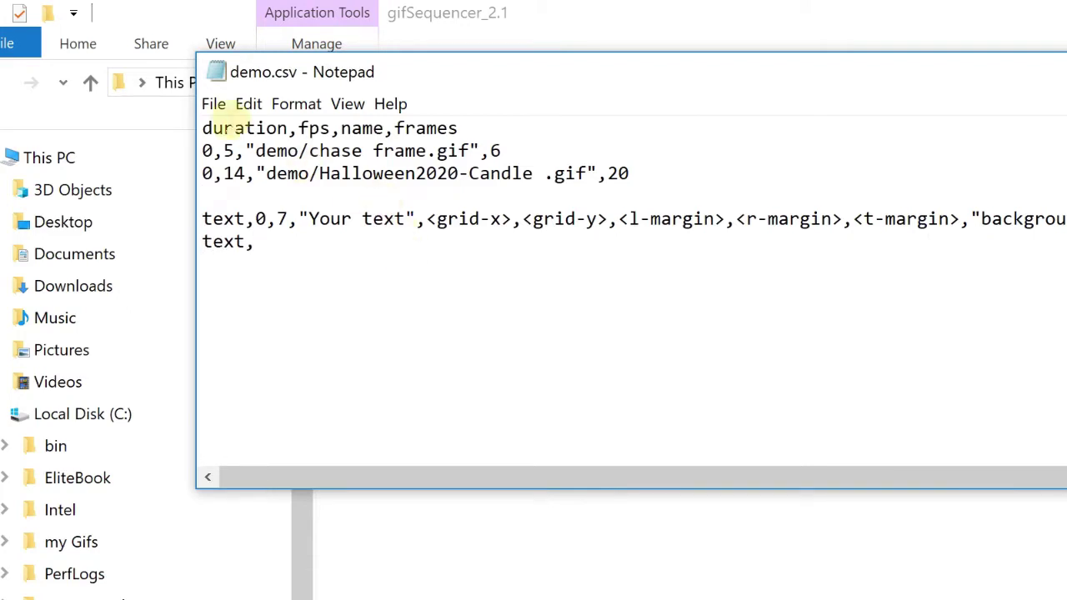
# Add values 5 and 7 plus padded display text, then open 01_40x10.png
pyautogui.tripleClick(234, 125)
pyautogui.click(299, 128)
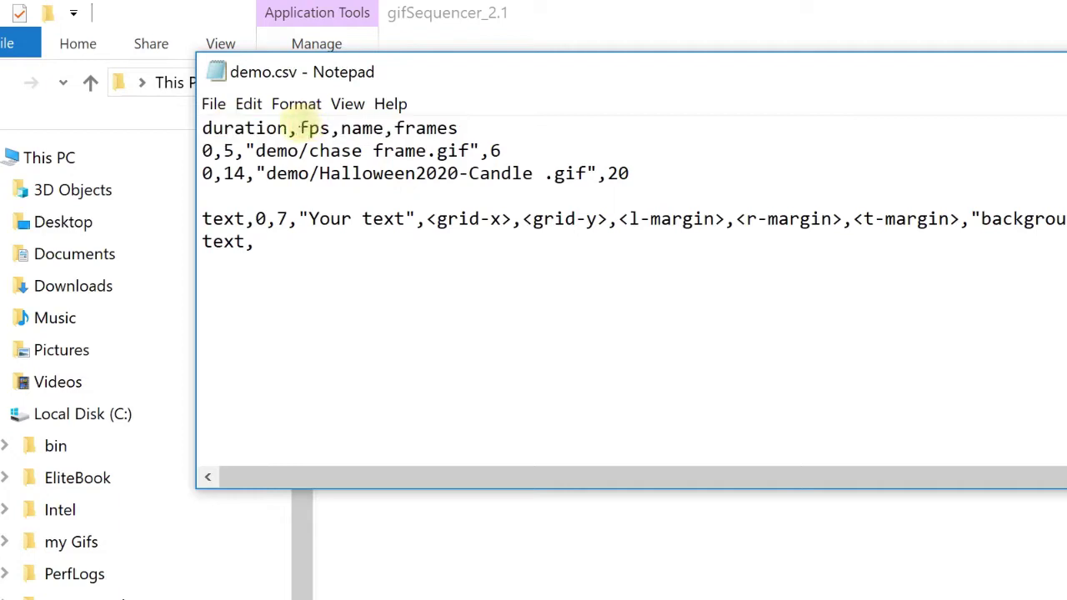
pyautogui.moveTo(299, 128); pyautogui.dragTo(319, 127)
pyautogui.click(265, 242)
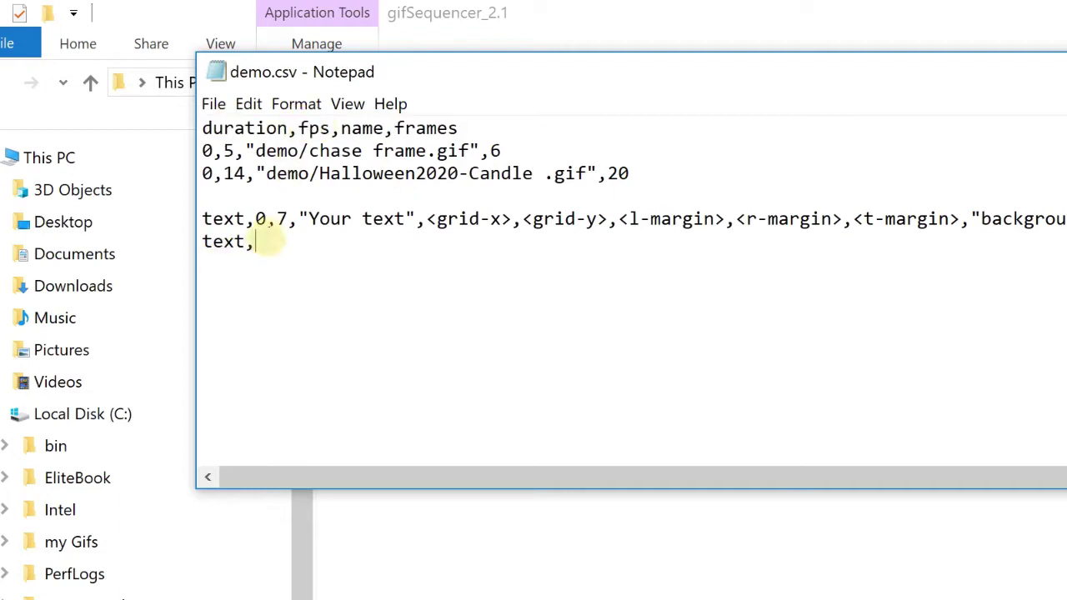
pyautogui.write('5,')
pyautogui.write('7,"bigBO')
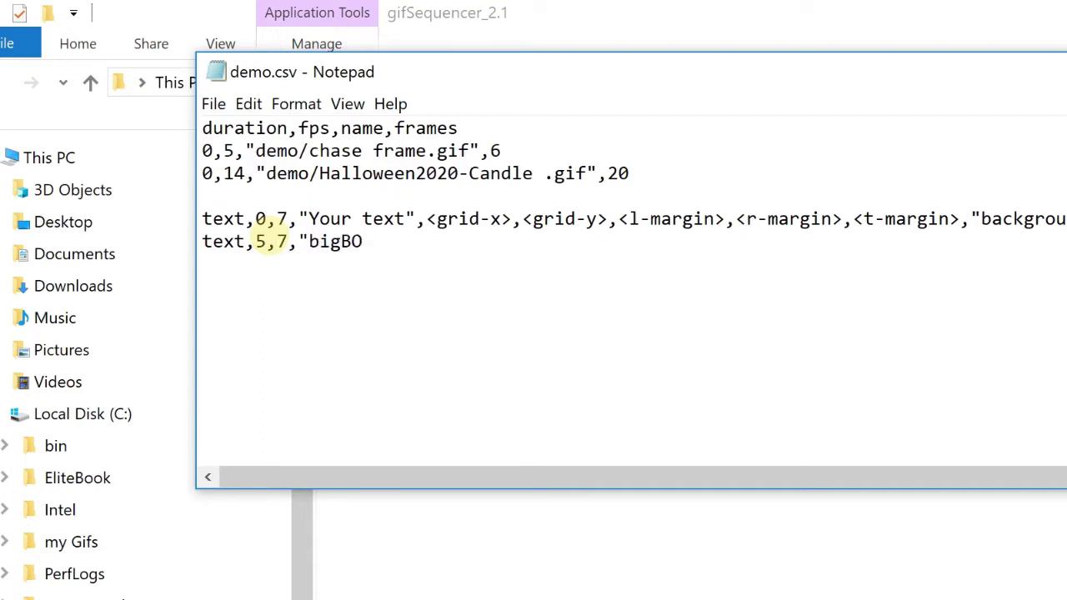
pyautogui.write('SS97    ",')
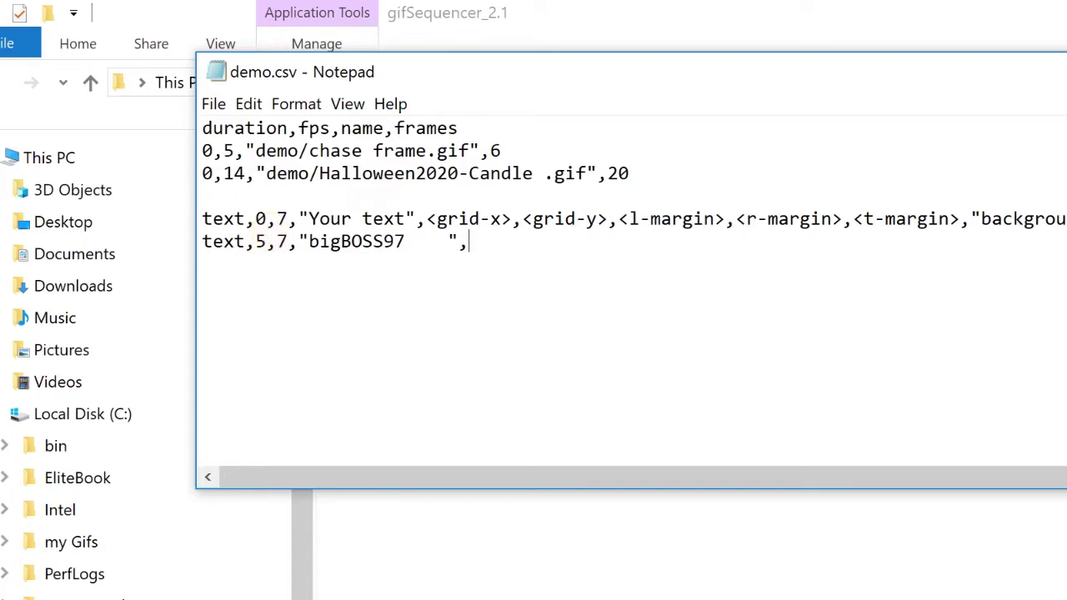
pyautogui.click(250, 567)
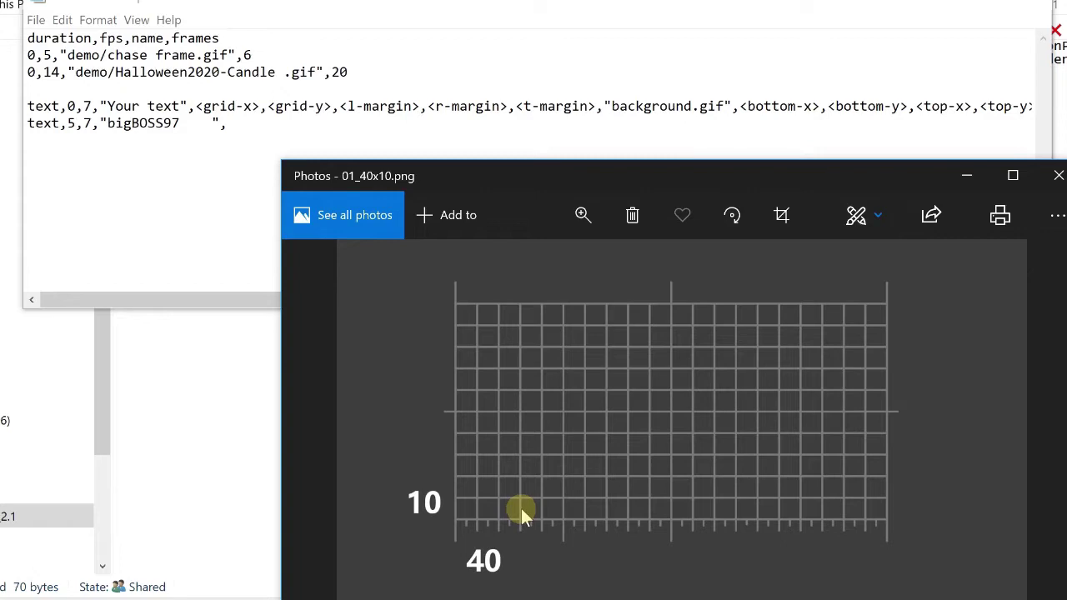
# Append grid size 40,10 to the new text line and show the 02_4-4-2.png margins diagram
pyautogui.click(248, 138)
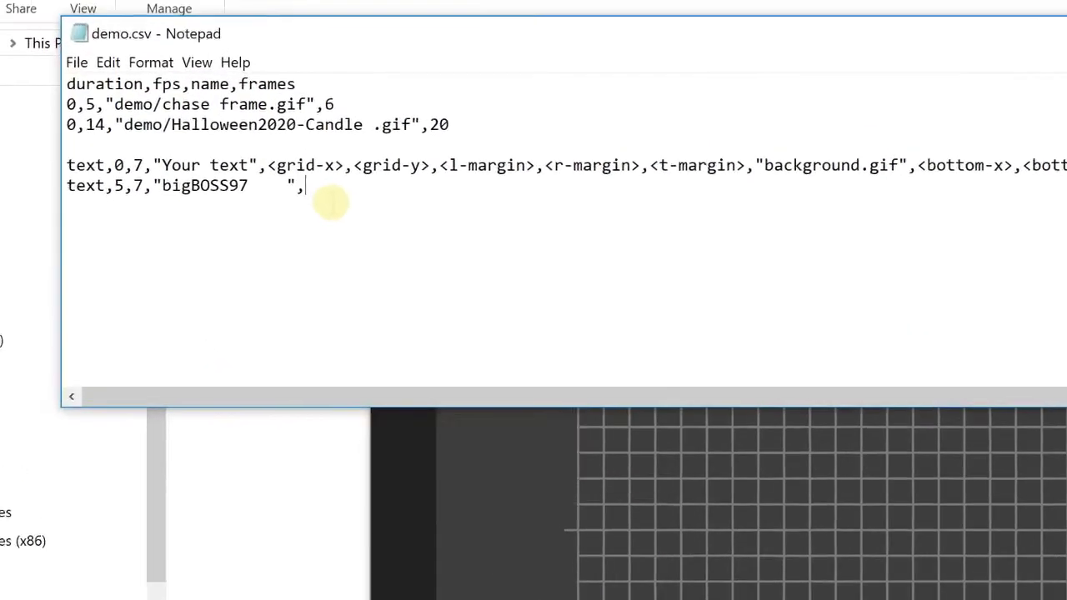
pyautogui.write('40,')
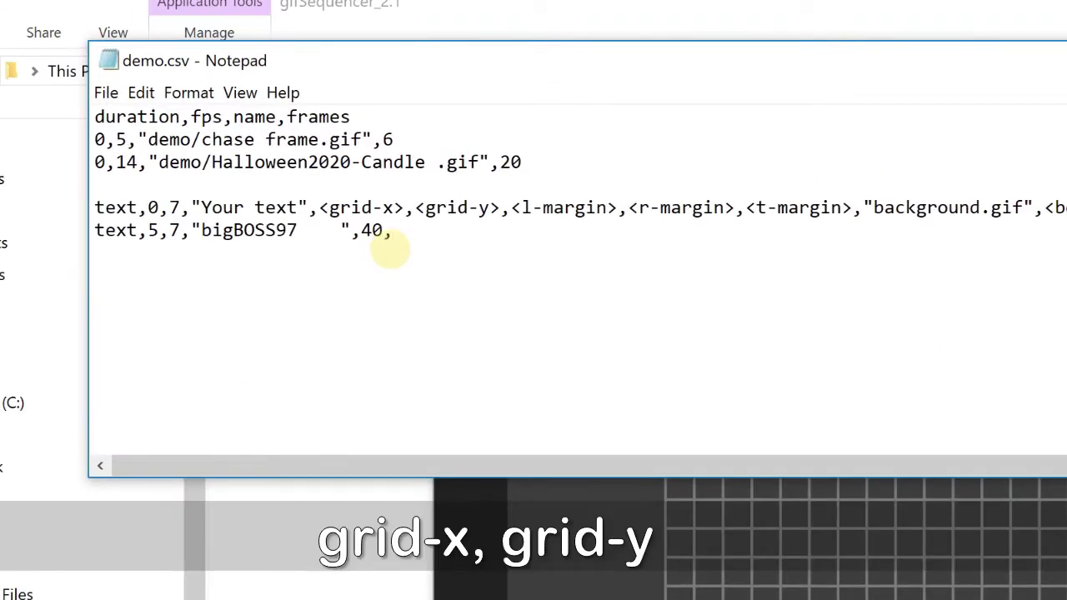
pyautogui.write('10,')
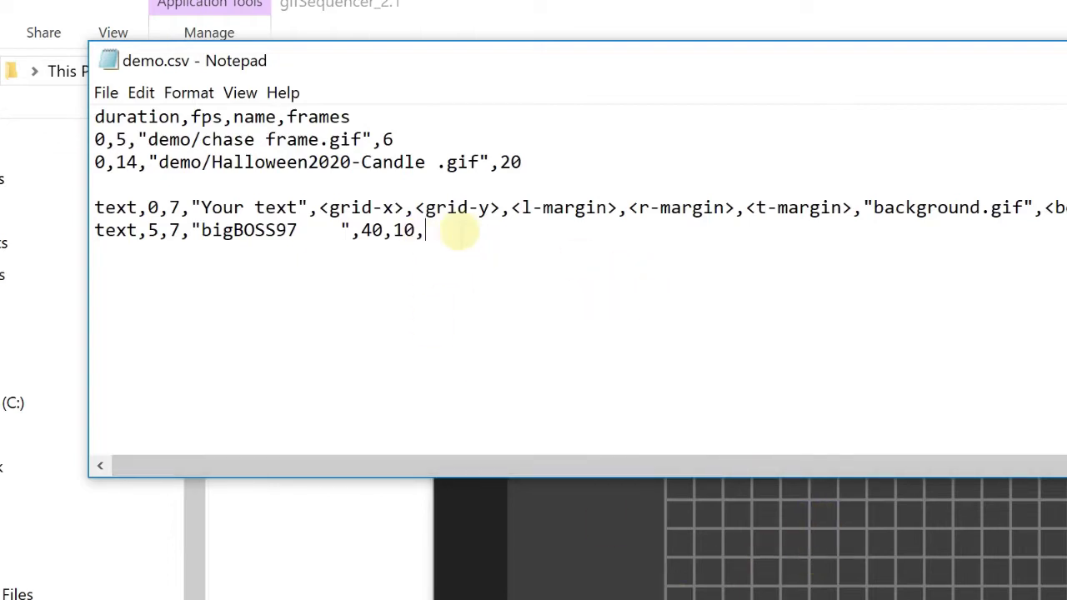
pyautogui.click(1020, 579)
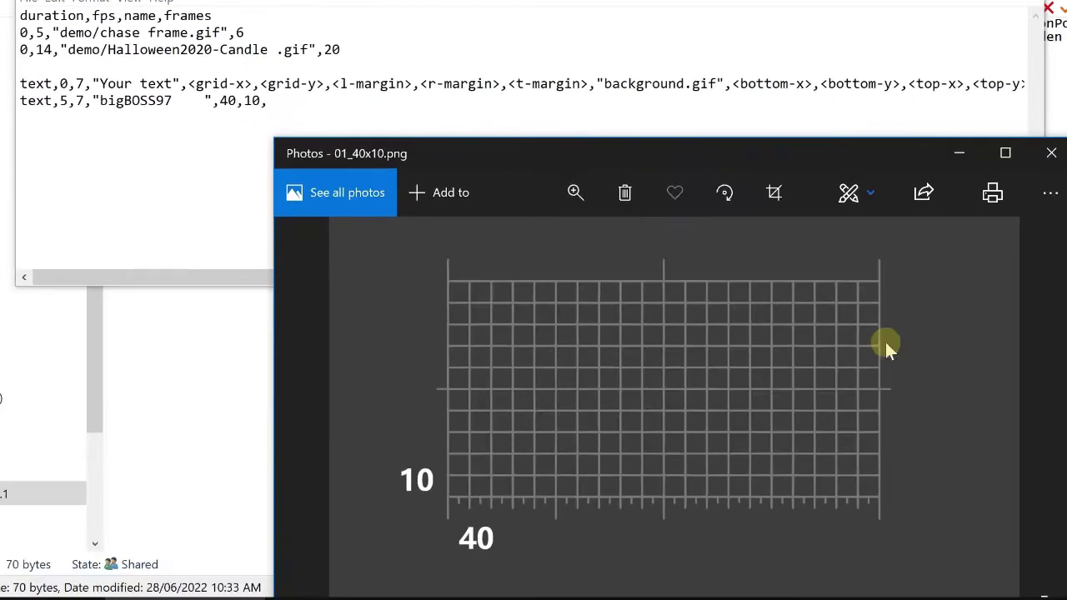
pyautogui.click(1021, 401)
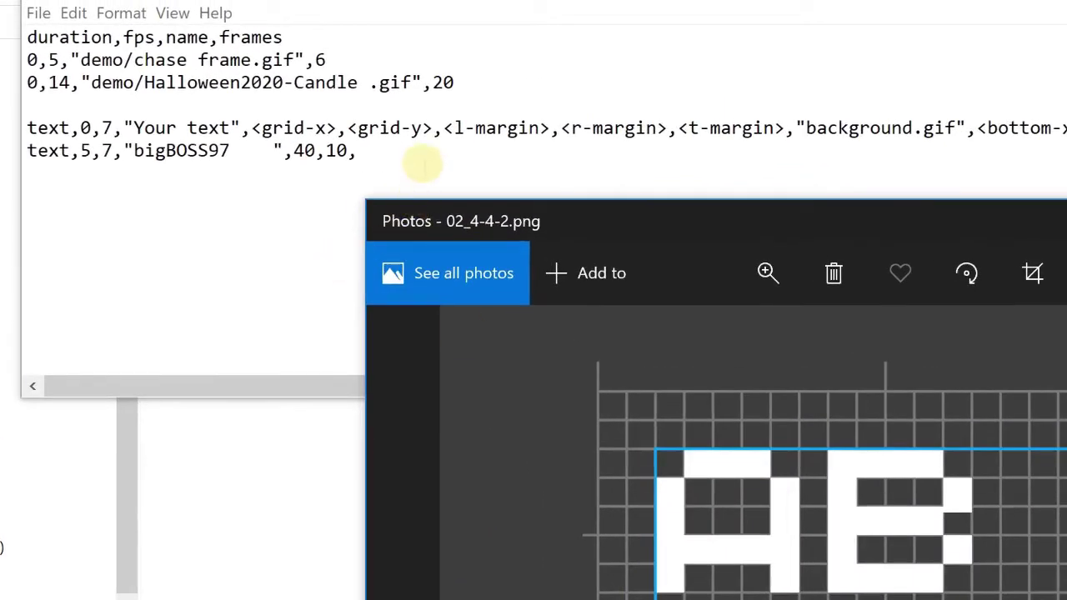
# Add margins 4,4,2 and background "demo/chase frame.gif" to the text line, then browse my Gifs > demo
pyautogui.click(422, 162)
pyautogui.write('4,4')
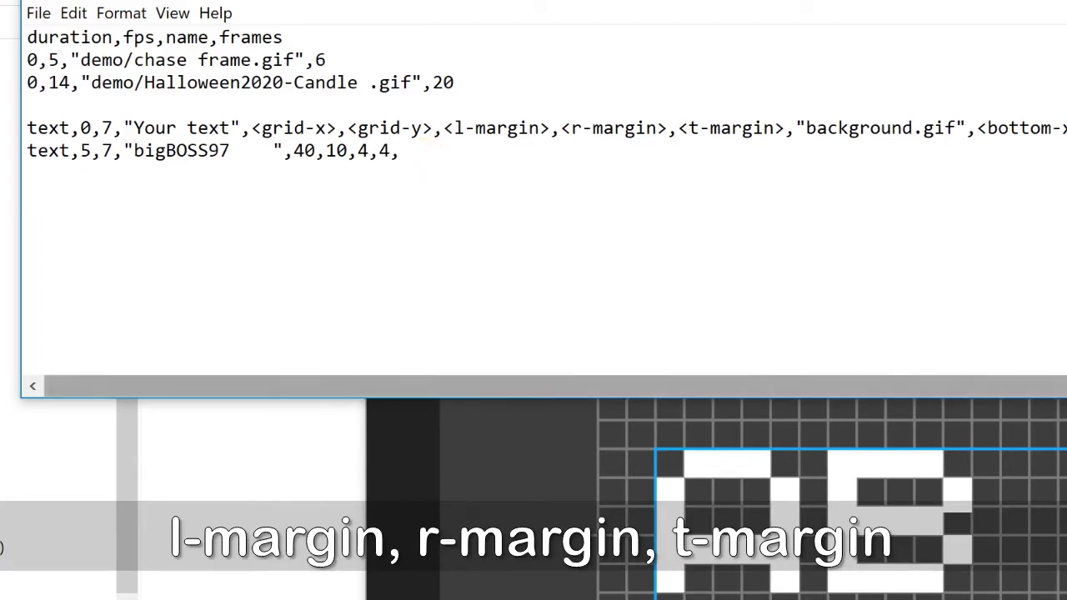
pyautogui.write(',2,')
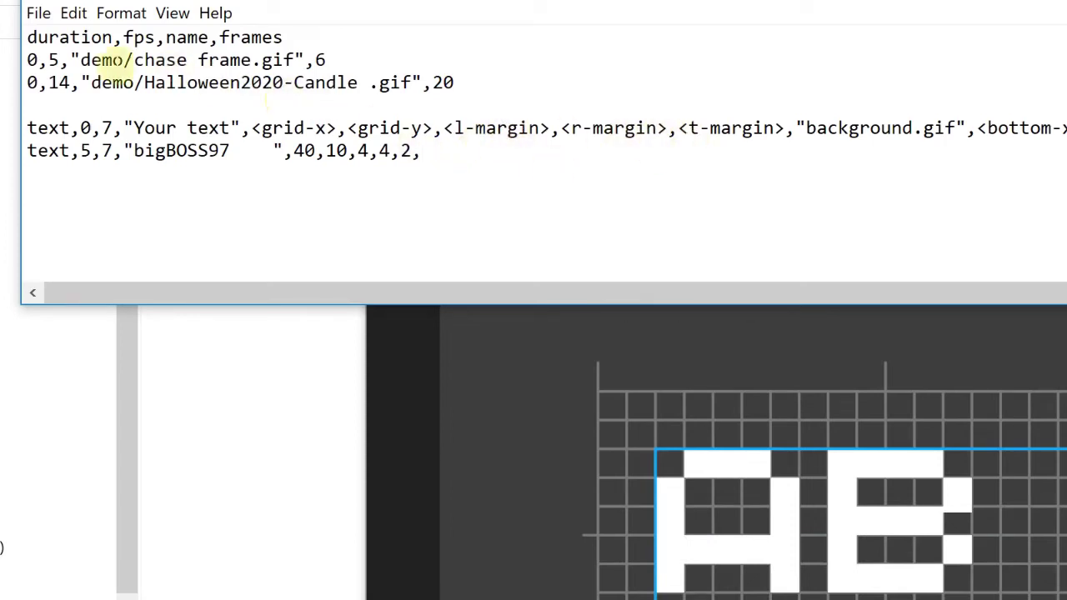
pyautogui.moveTo(71, 60); pyautogui.dragTo(310, 55)
pyautogui.hotkey('ctrl', 'c')
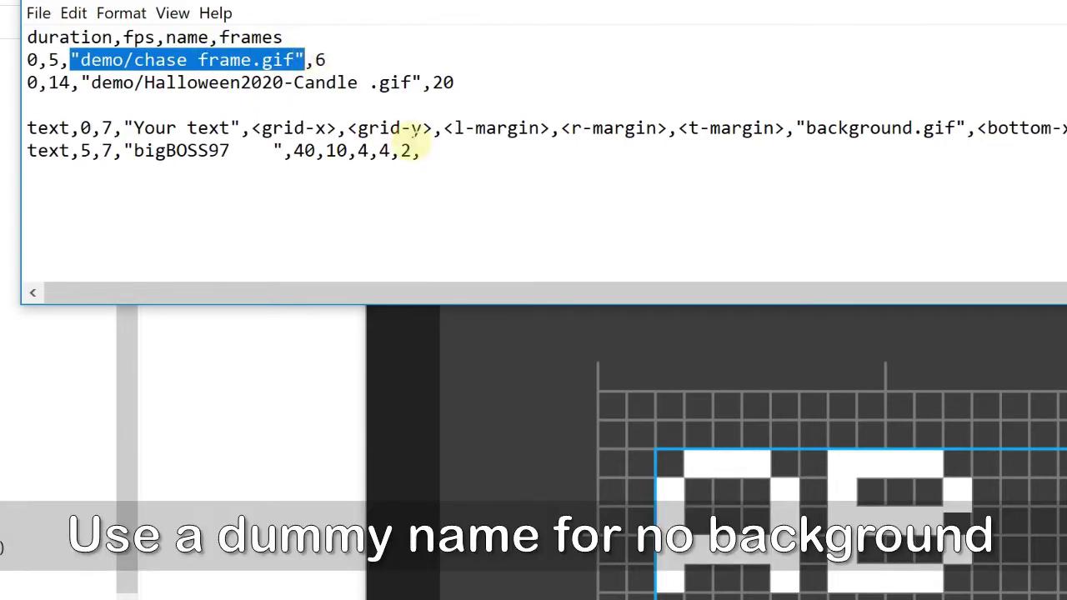
pyautogui.click(435, 150)
pyautogui.hotkey('ctrl', 'v')
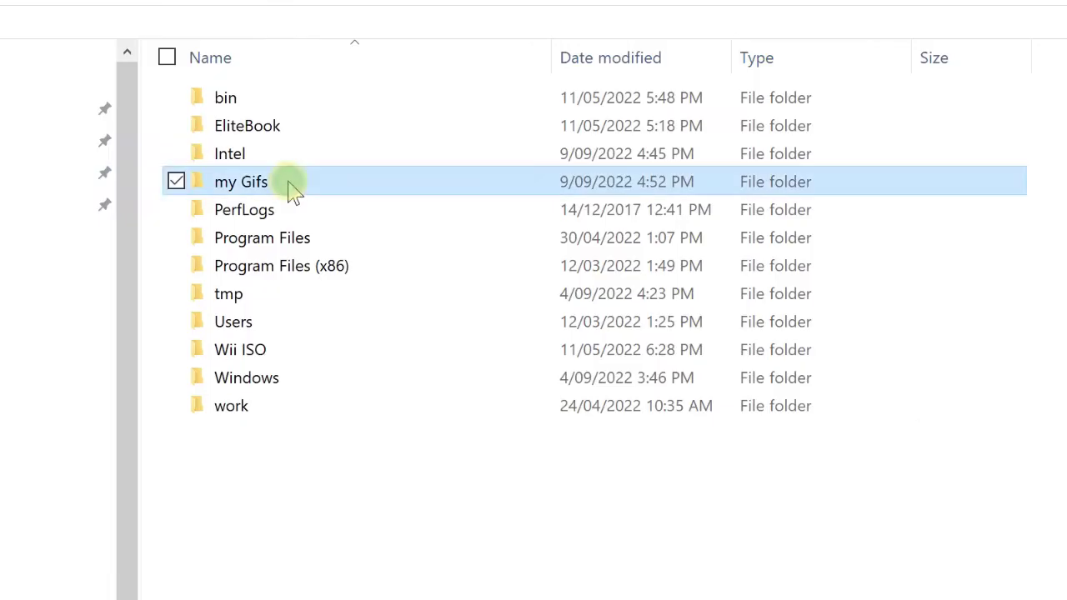
pyautogui.doubleClick(287, 185)
pyautogui.doubleClick(316, 107)
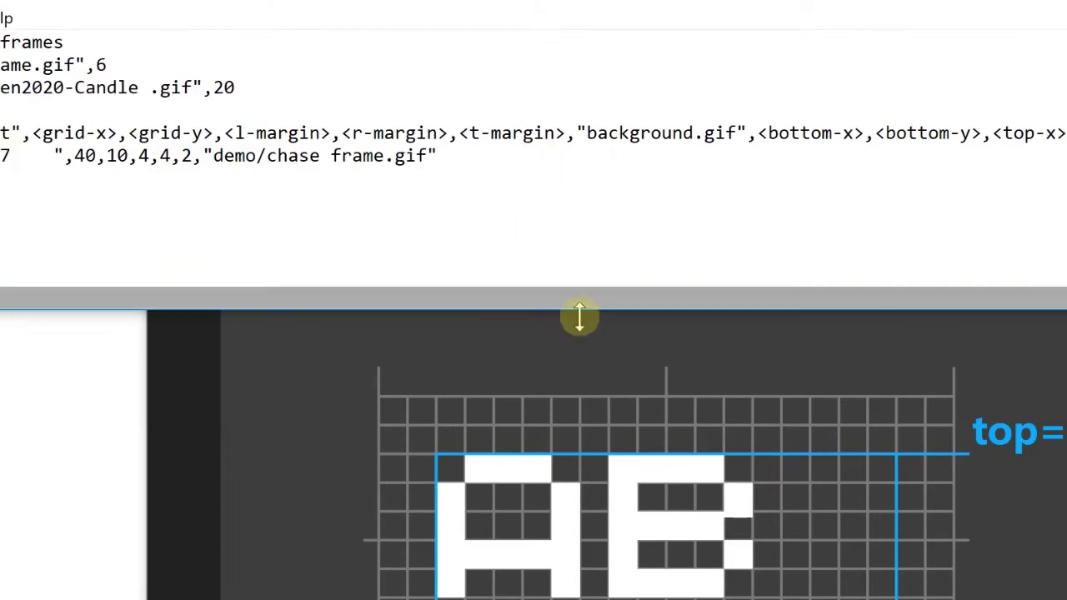
# End the background entry with a comma and show the 03_TwinklyXY.png coordinate diagram
pyautogui.click(555, 223)
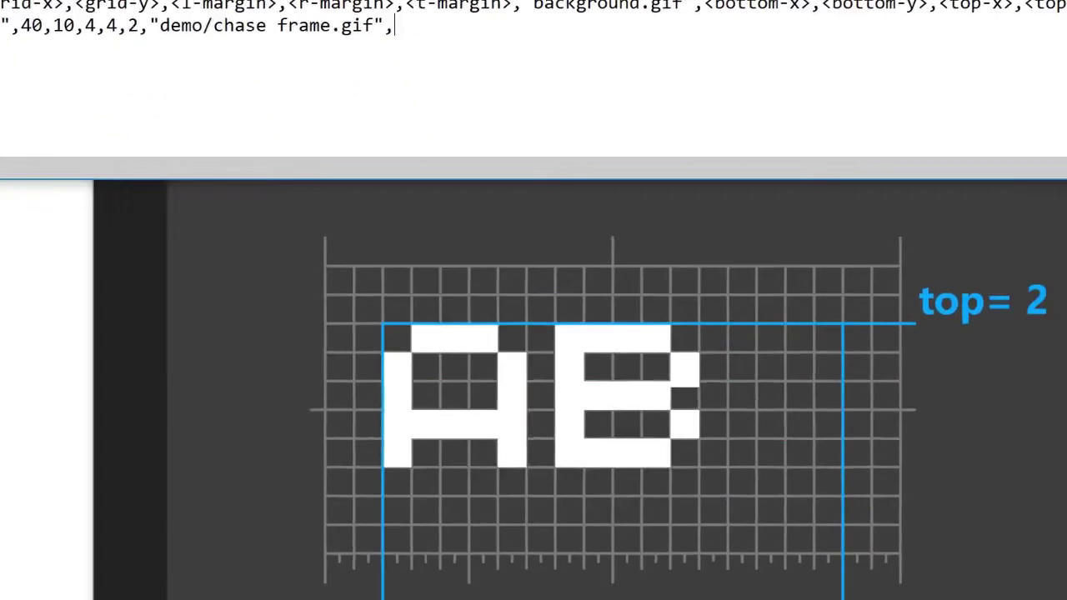
pyautogui.click(1066, 563)
pyautogui.click(284, 468)
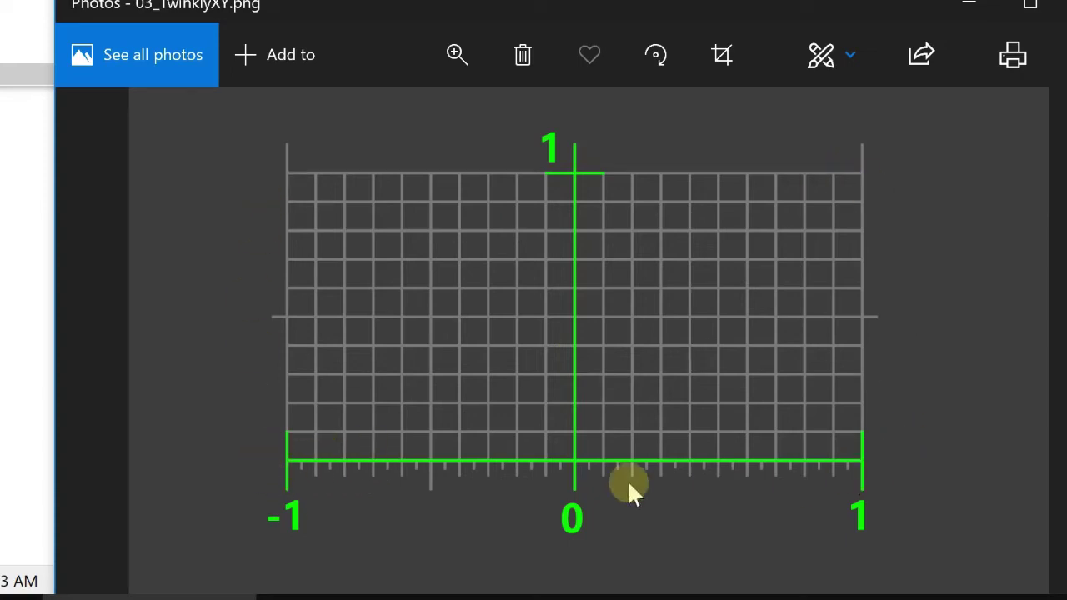
# View 04_GIF-regeon.png and append region coordinates -1,0,1,1 to the text line
pyautogui.click(1050, 345)
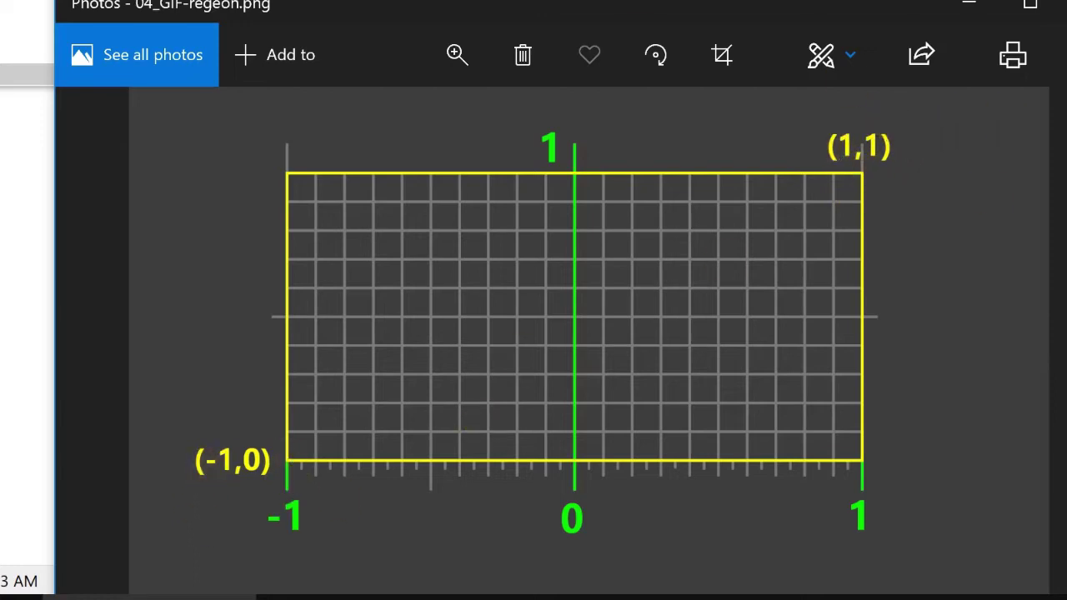
pyautogui.click(555, 0)
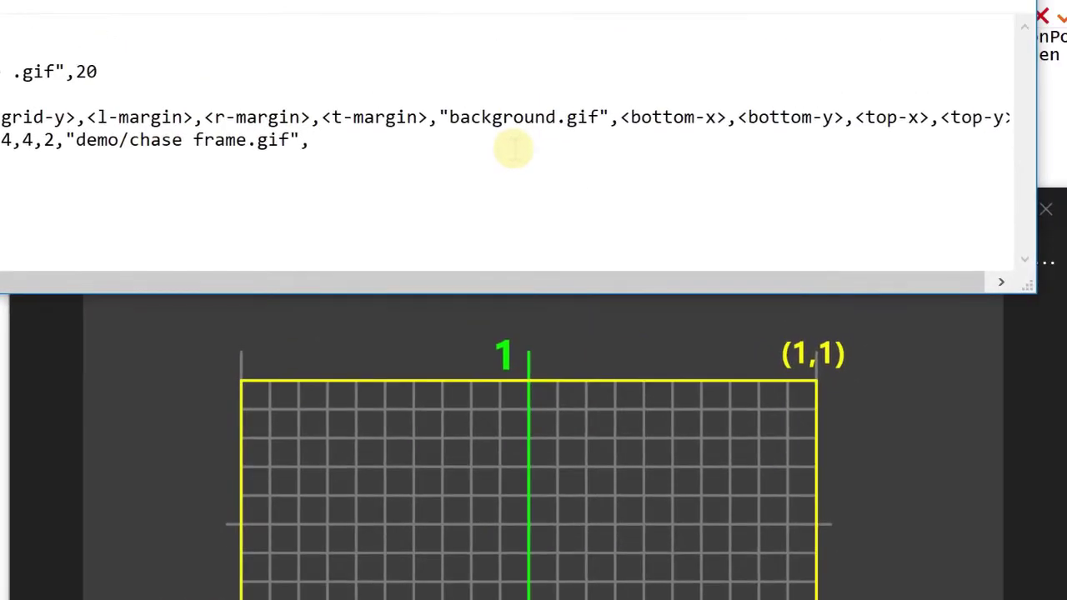
pyautogui.write('1,')
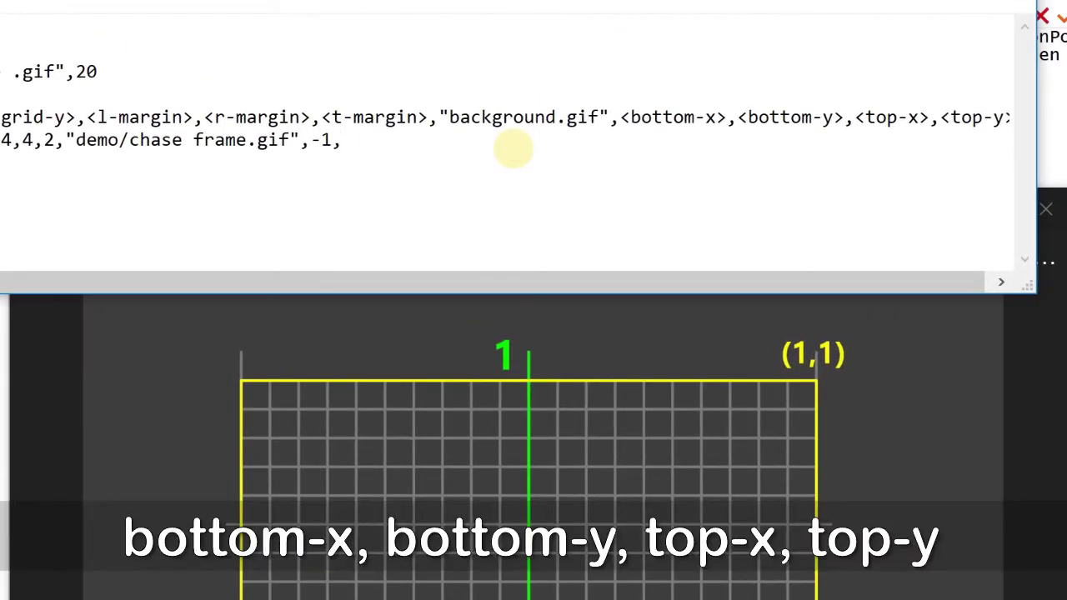
pyautogui.write('0,1,1')
pyautogui.moveTo(636, 286); pyautogui.dragTo(757, 247)
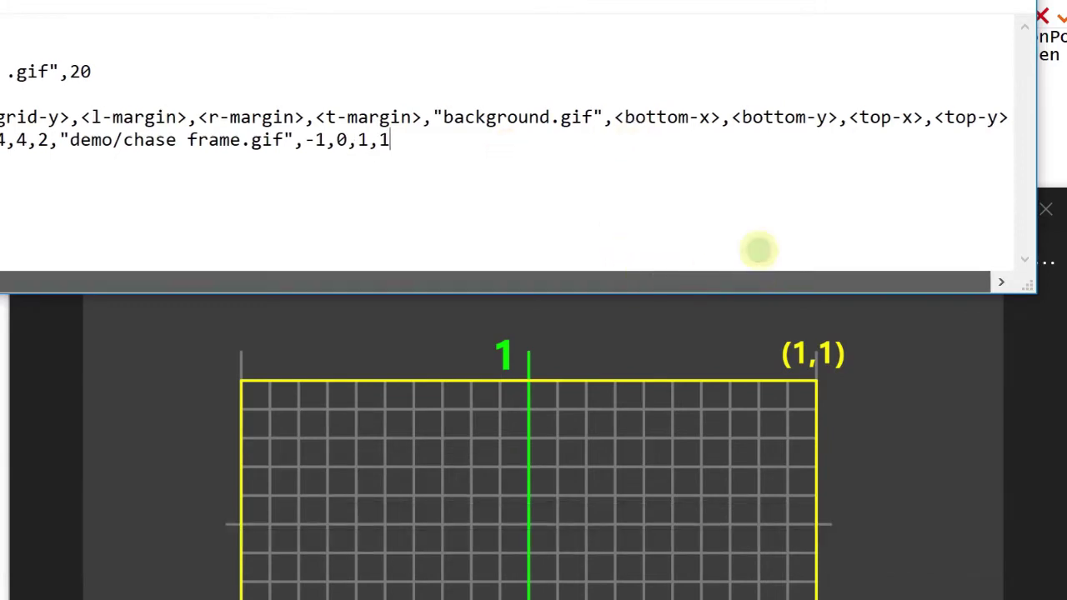
pyautogui.moveTo(614, 117); pyautogui.dragTo(1008, 118)
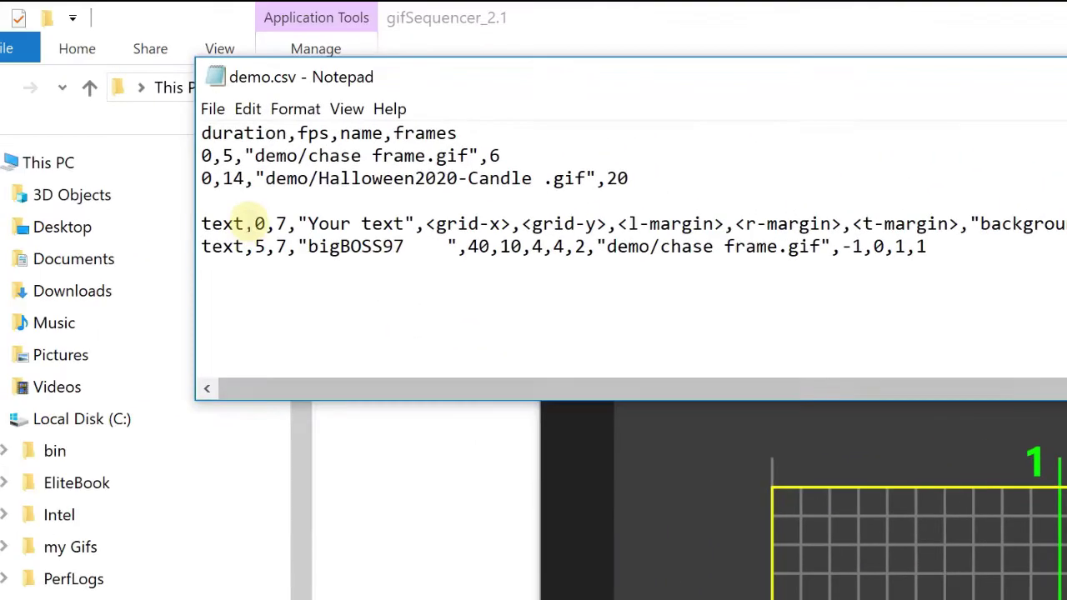
# Change the Halloween2020-Candle line's duration from 0 to 2 and save demo.csv
pyautogui.doubleClick(259, 220)
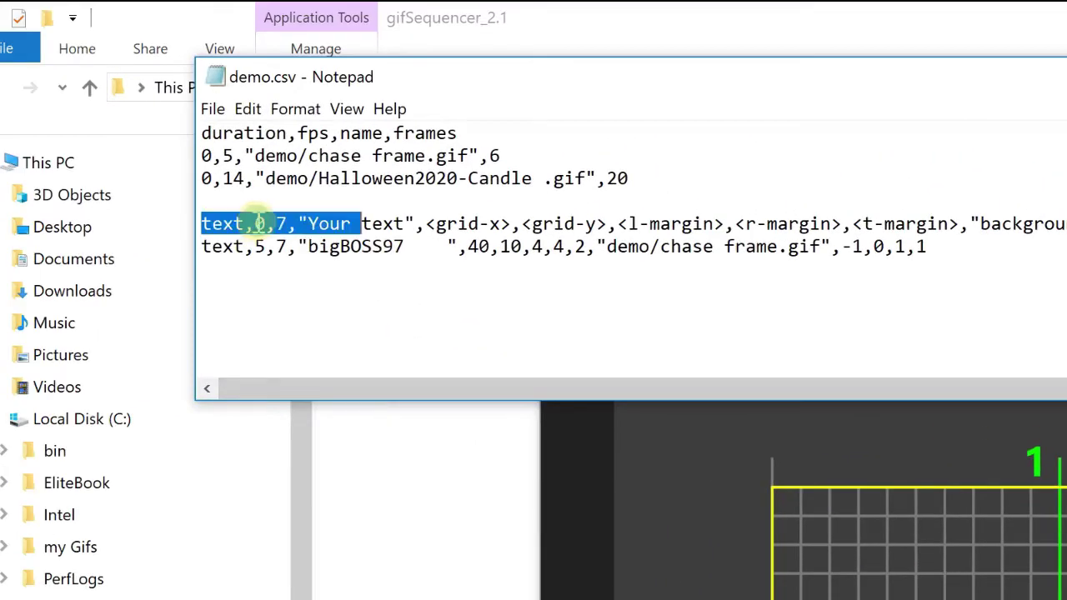
pyautogui.click(258, 222)
pyautogui.moveTo(254, 223); pyautogui.dragTo(265, 224)
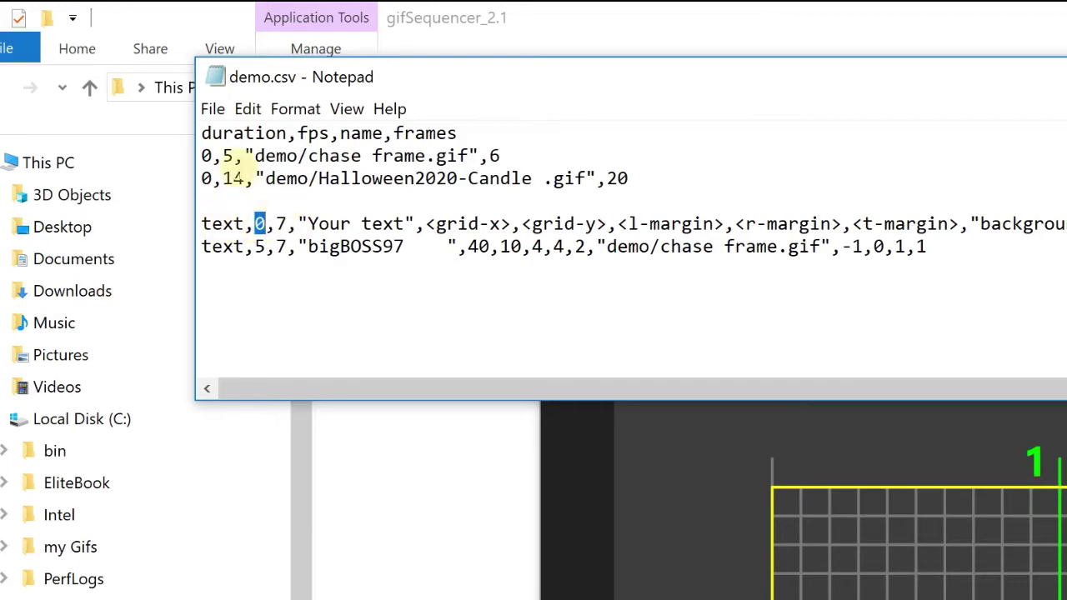
pyautogui.moveTo(200, 177); pyautogui.dragTo(212, 178)
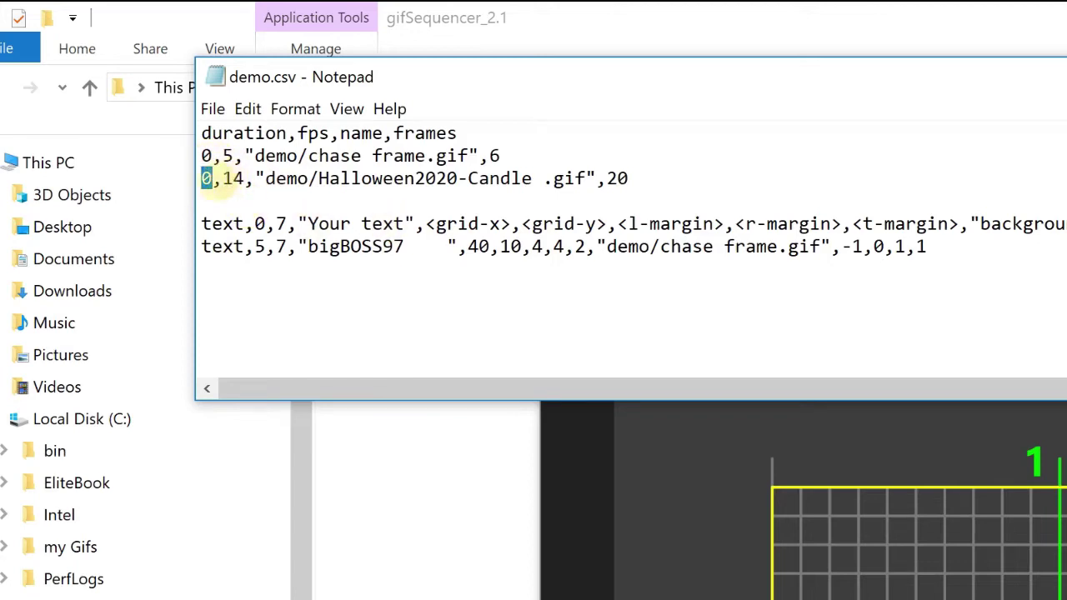
pyautogui.press('BackSpace')
pyautogui.write('2')
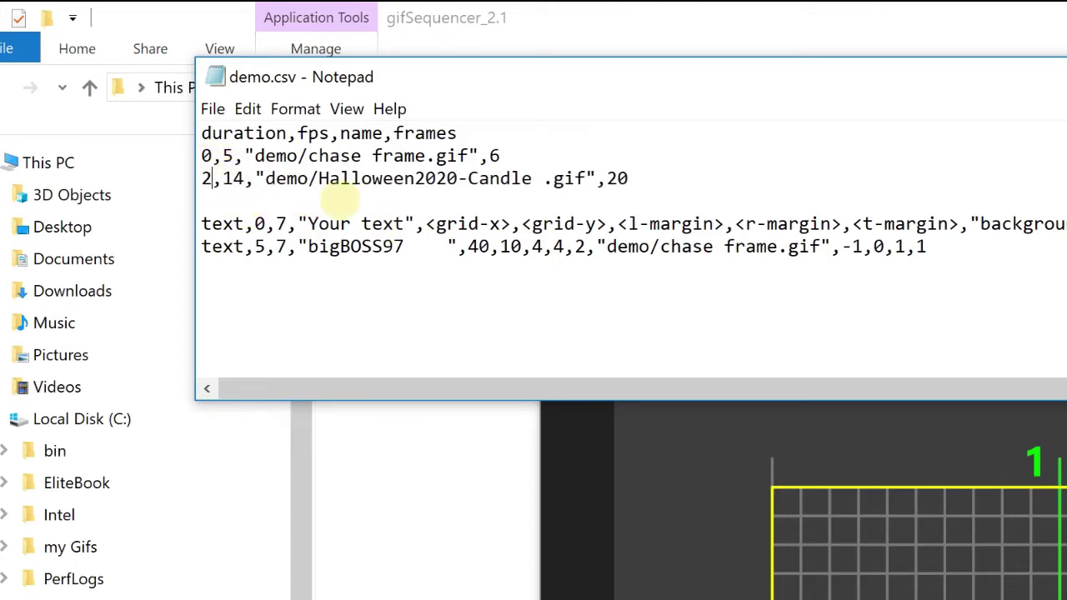
pyautogui.click(213, 109)
pyautogui.click(148, 205)
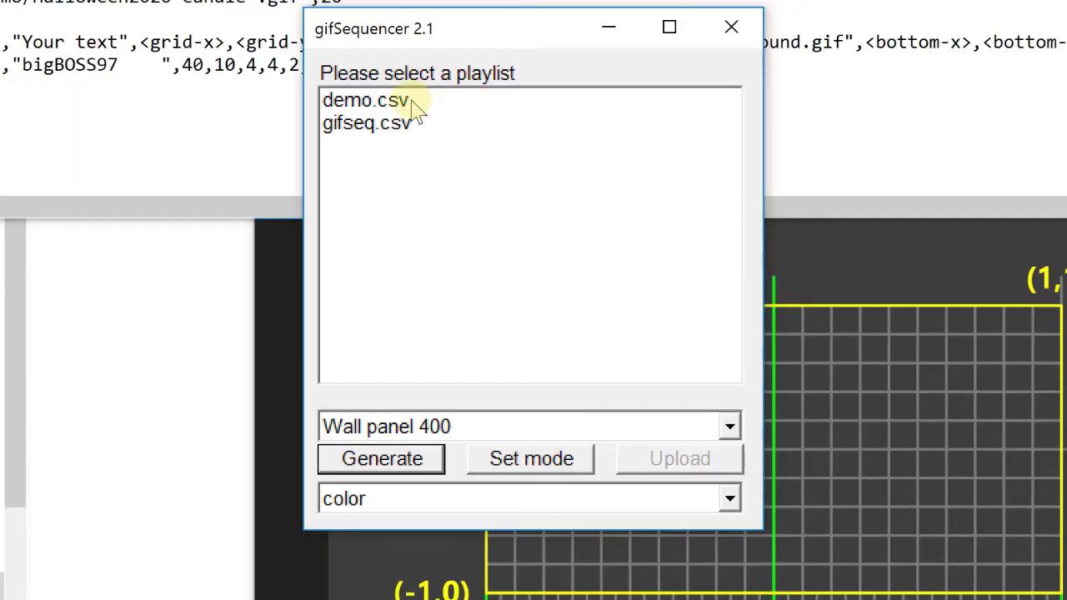
# Upload demo.csv to the Wall panel 400 as two movies totalling 166 frames
pyautogui.click(410, 101)
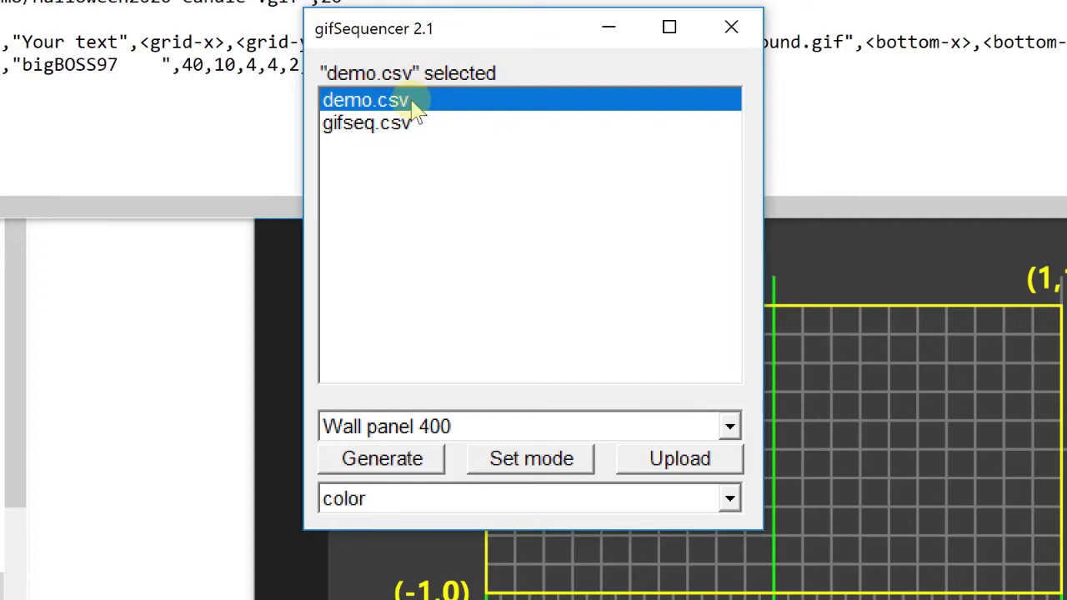
pyautogui.click(679, 459)
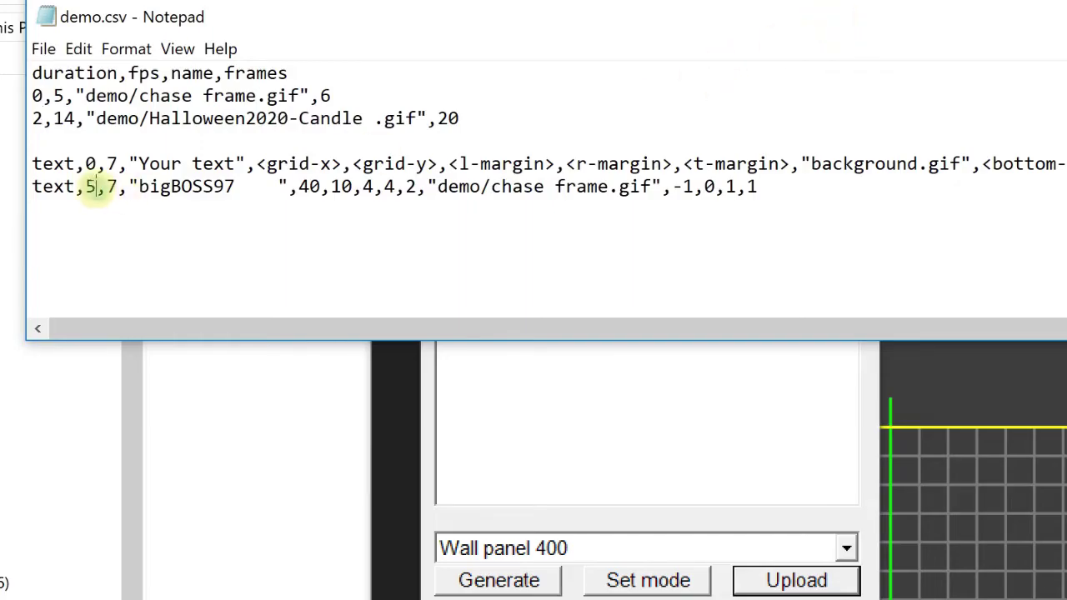
# Change bigBOSS97's start to 21 and begin a text,0,7,"Happy Halloween ",40,10 line above it
pyautogui.press('BackSpace')
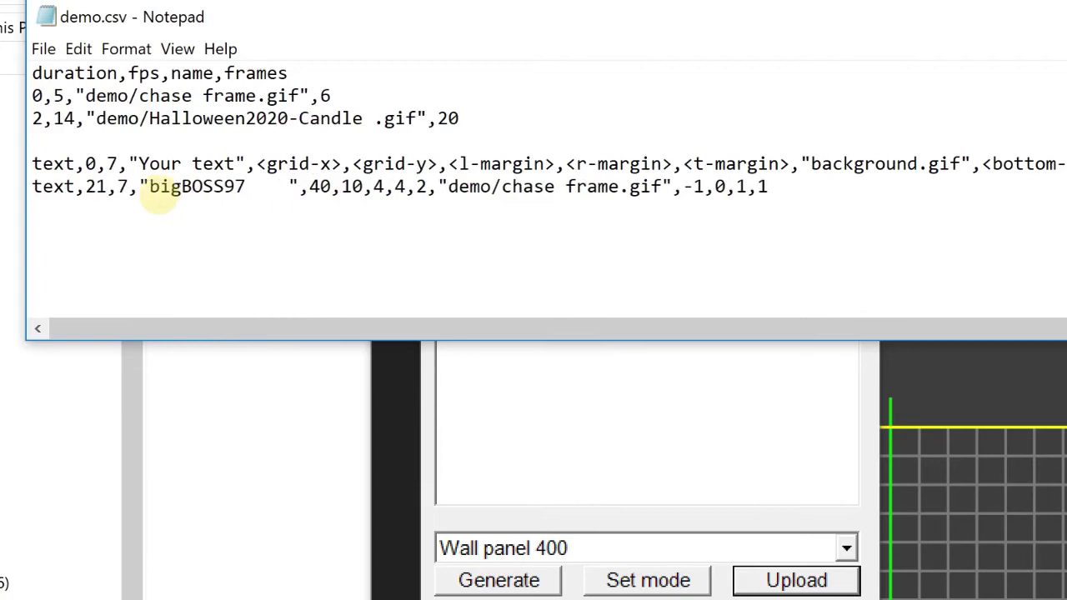
pyautogui.press('Up')
pyautogui.press('Home')
pyautogui.press('Return')
pyautogui.press('Return')
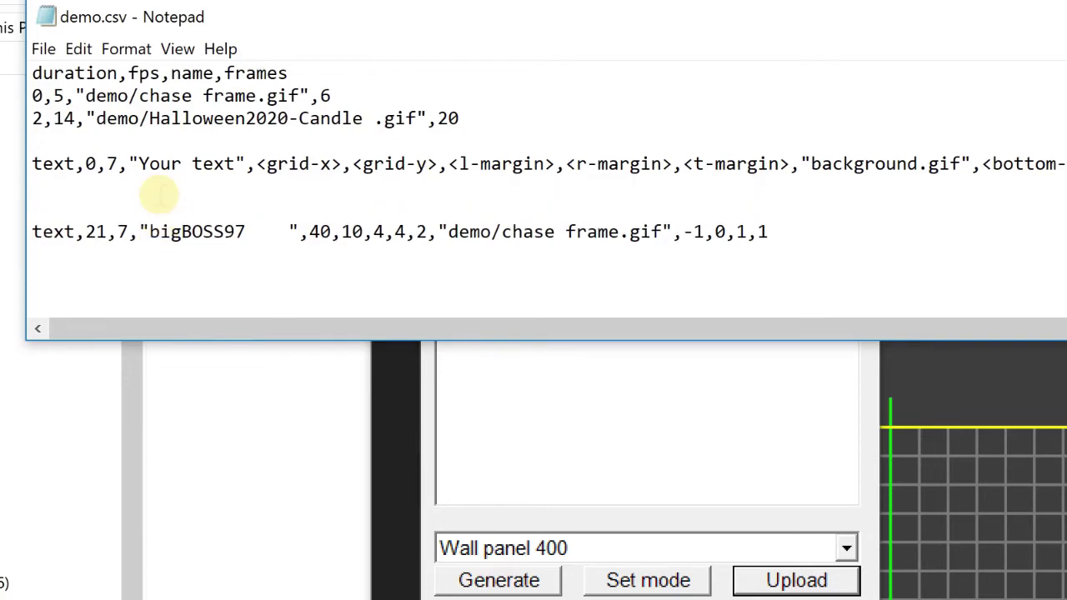
pyautogui.write('text,0,7,"')
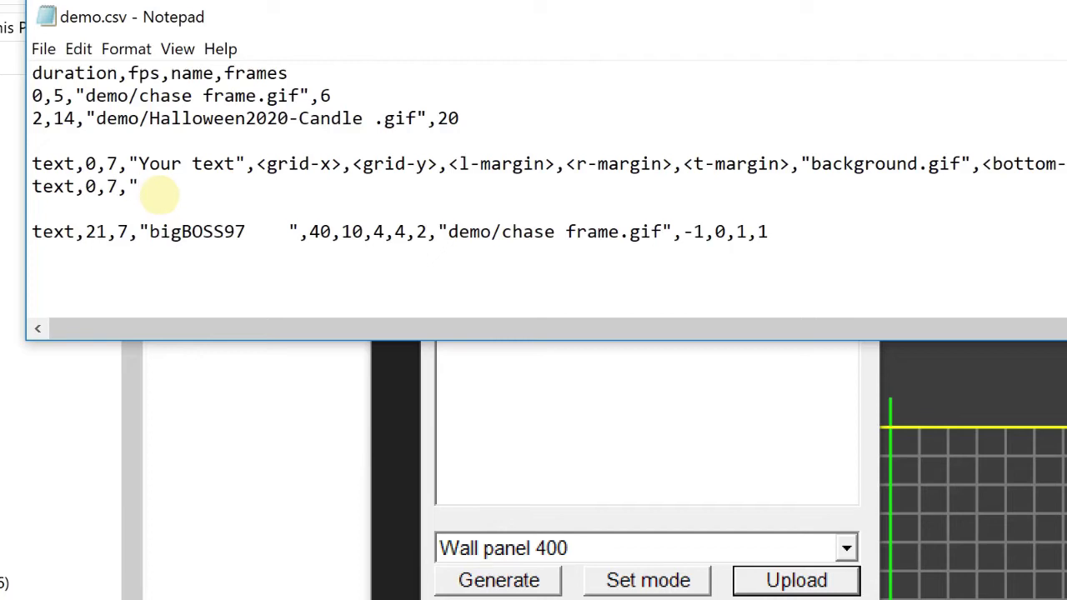
pyautogui.write('Happy Halloween')
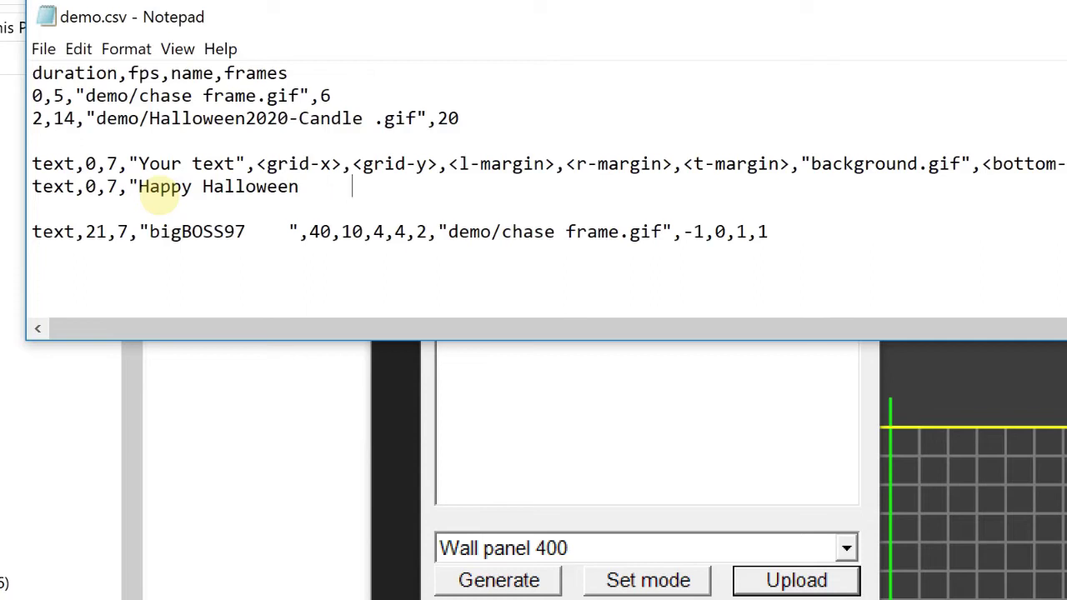
pyautogui.write('     ",40,10,')
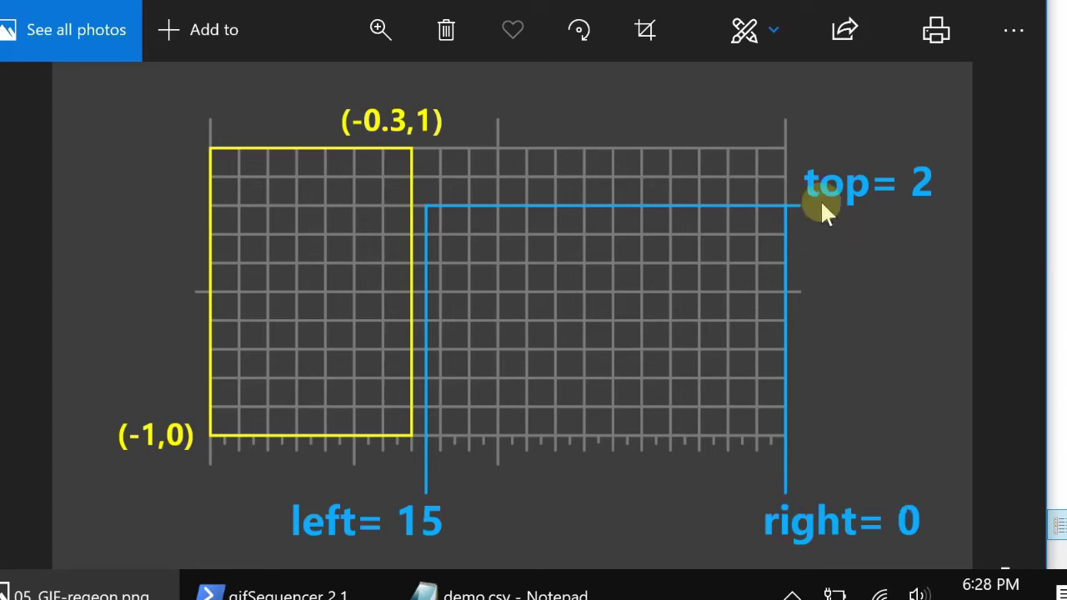
# Add margins 15,0,2 and the copied Halloween2020-Candle gif path to the Happy Halloween line
pyautogui.click(500, 594)
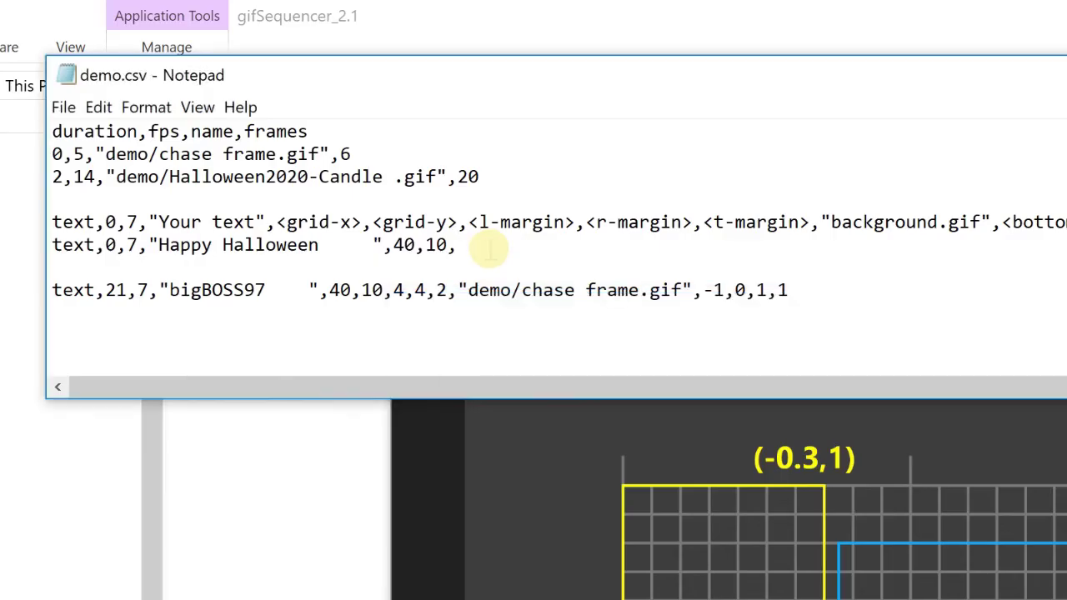
pyautogui.write('15,0,2,')
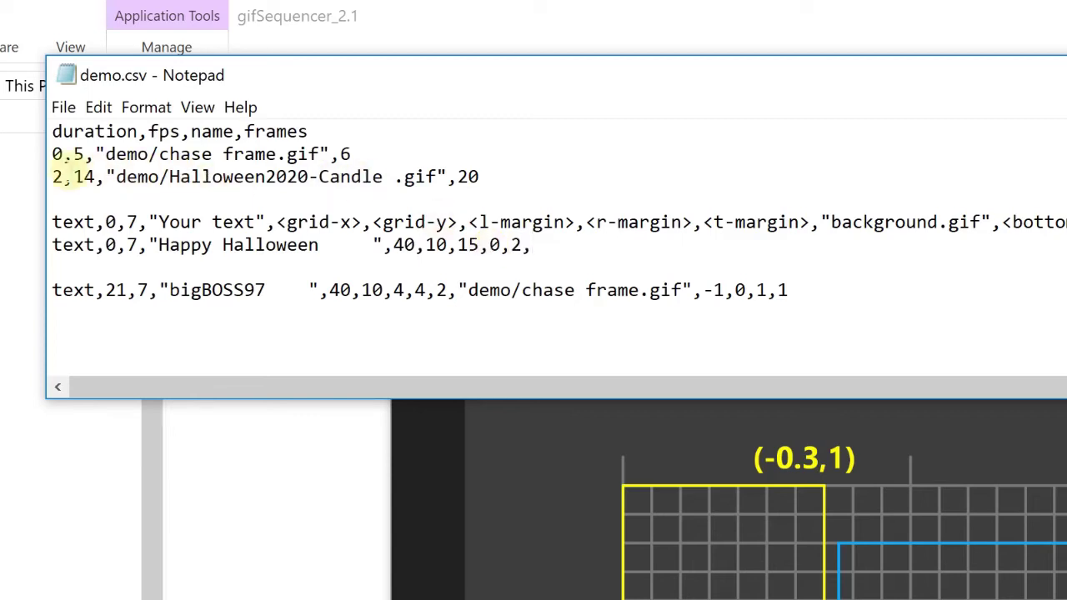
pyautogui.moveTo(106, 177); pyautogui.dragTo(450, 177)
pyautogui.hotkey('ctrl', 'c')
pyautogui.click(760, 245)
pyautogui.hotkey('ctrl', 'v')
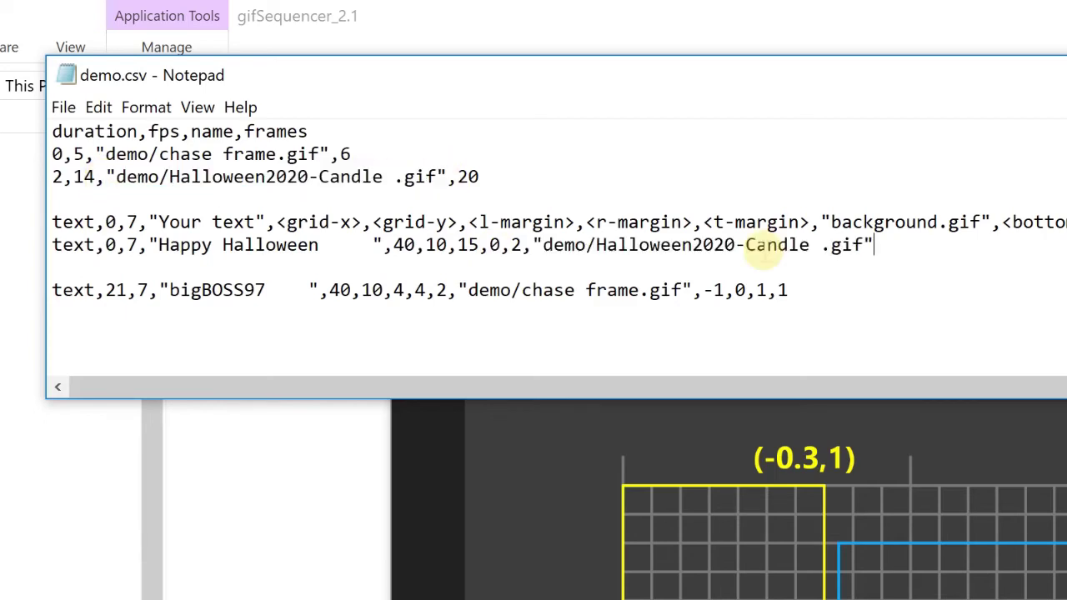
# Append the background region -1,0,-0.3,1 after the candle path
pyautogui.write(',')
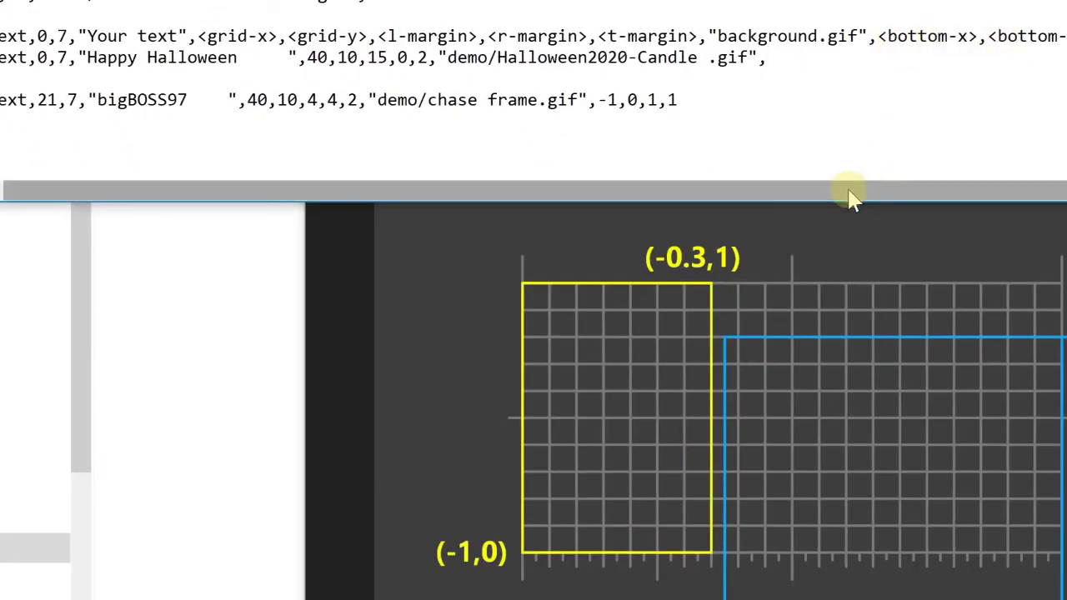
pyautogui.moveTo(848, 197); pyautogui.dragTo(914, 191)
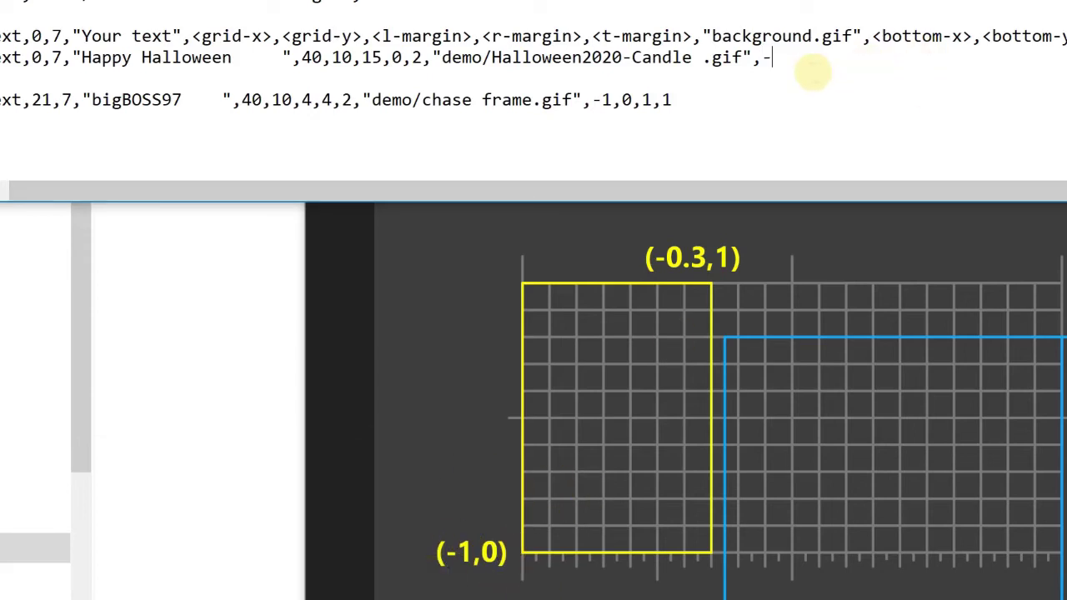
pyautogui.write('1,0,')
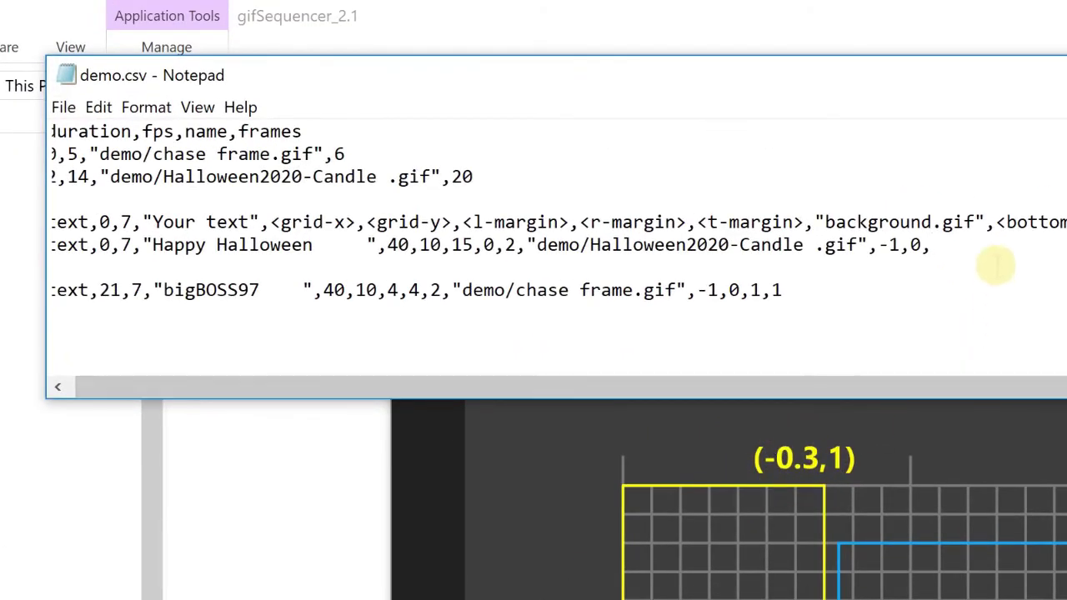
pyautogui.write('-0.3')
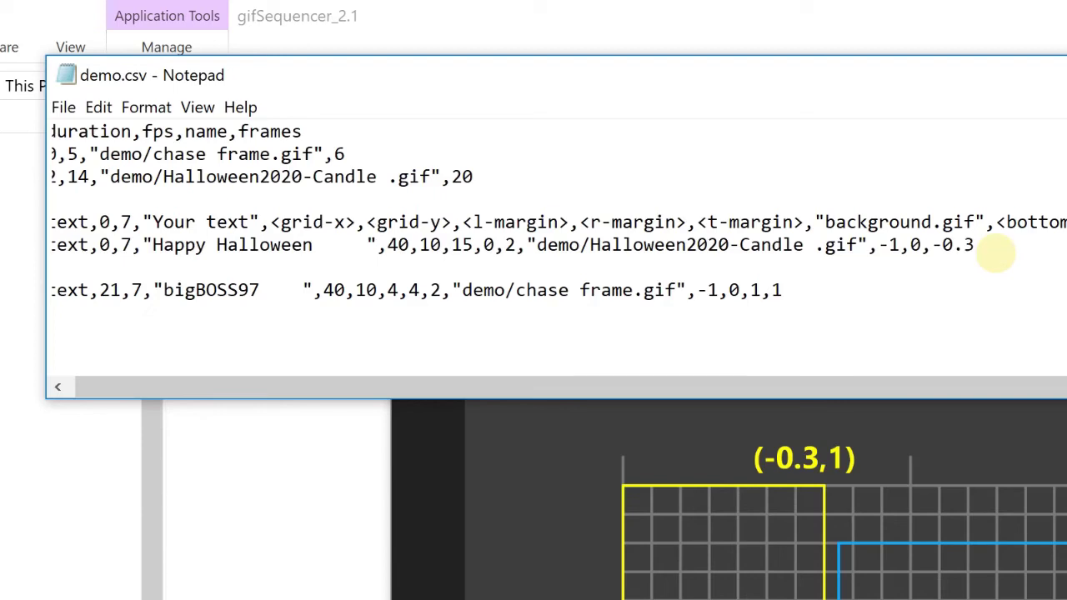
pyautogui.write(',1')
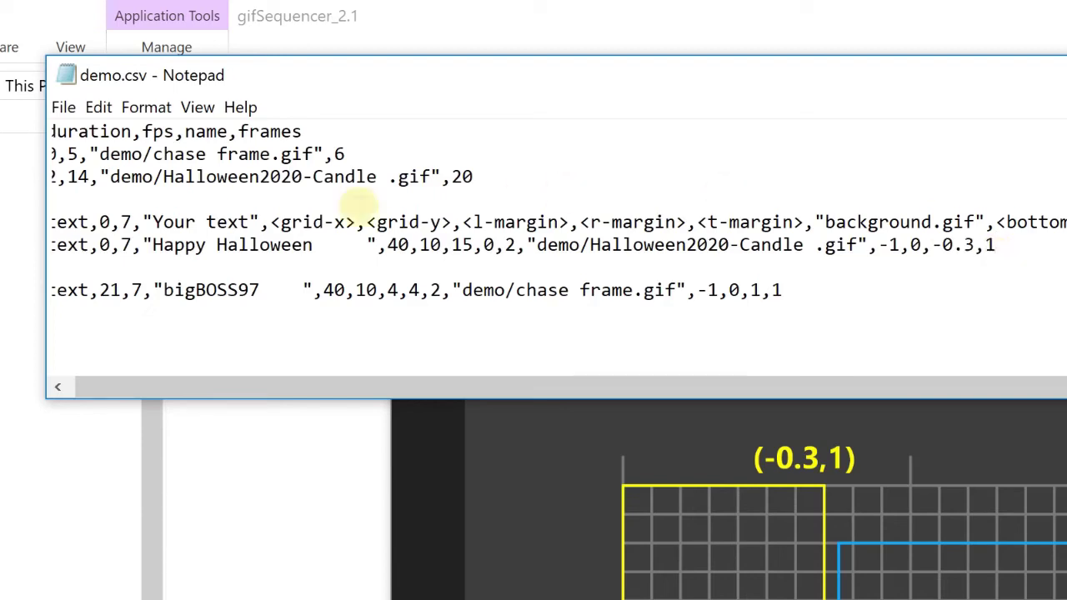
# Change the Happy Halloween line's start value from 0 to 2
pyautogui.click(108, 249)
pyautogui.press('BackSpace')
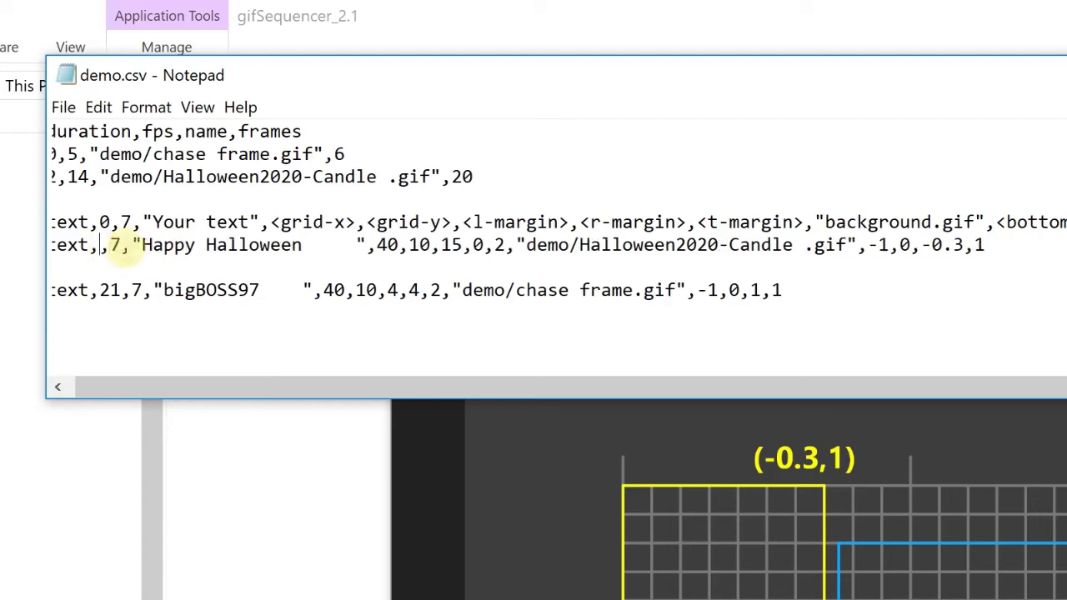
pyautogui.write('2')
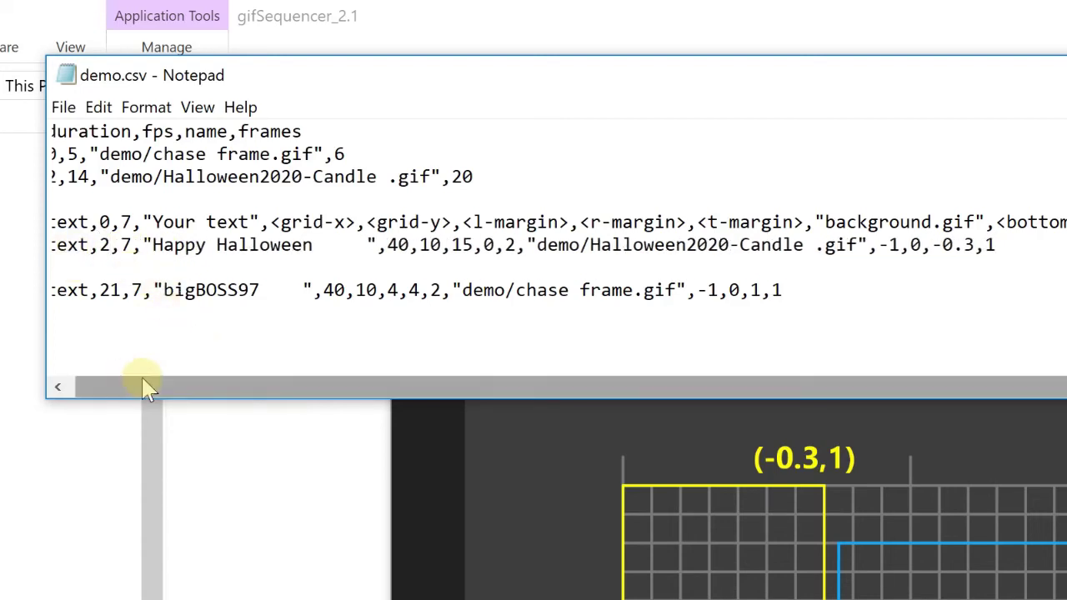
# Copy the 2,14 Halloween2020-Candle animation line and paste it below the Happy Halloween line
pyautogui.click(65, 387)
pyautogui.moveTo(41, 223); pyautogui.dragTo(40, 243)
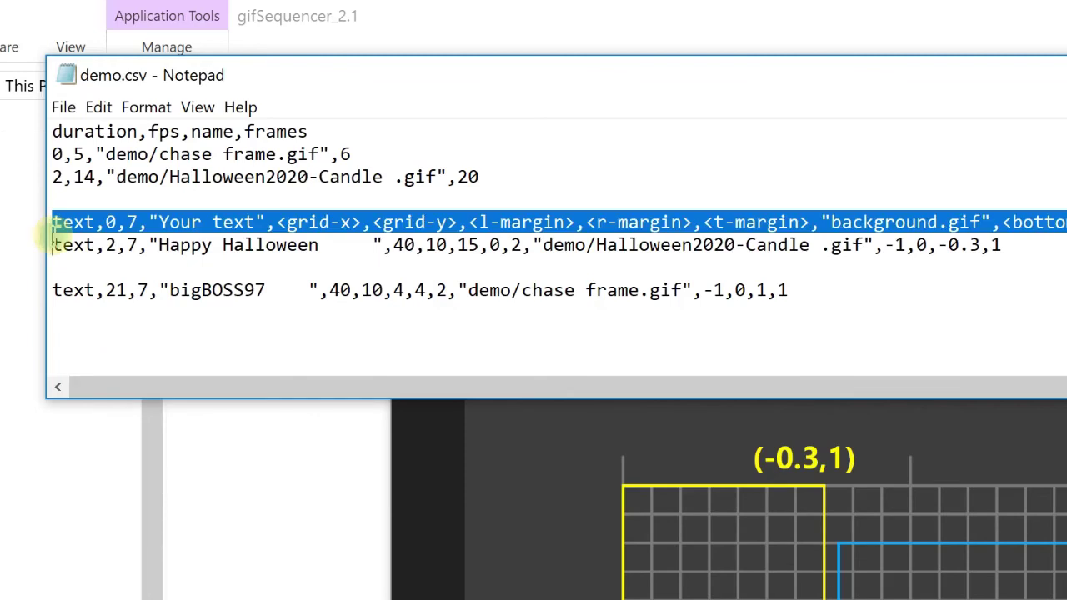
pyautogui.click(75, 223)
pyautogui.moveTo(52, 178); pyautogui.dragTo(45, 195)
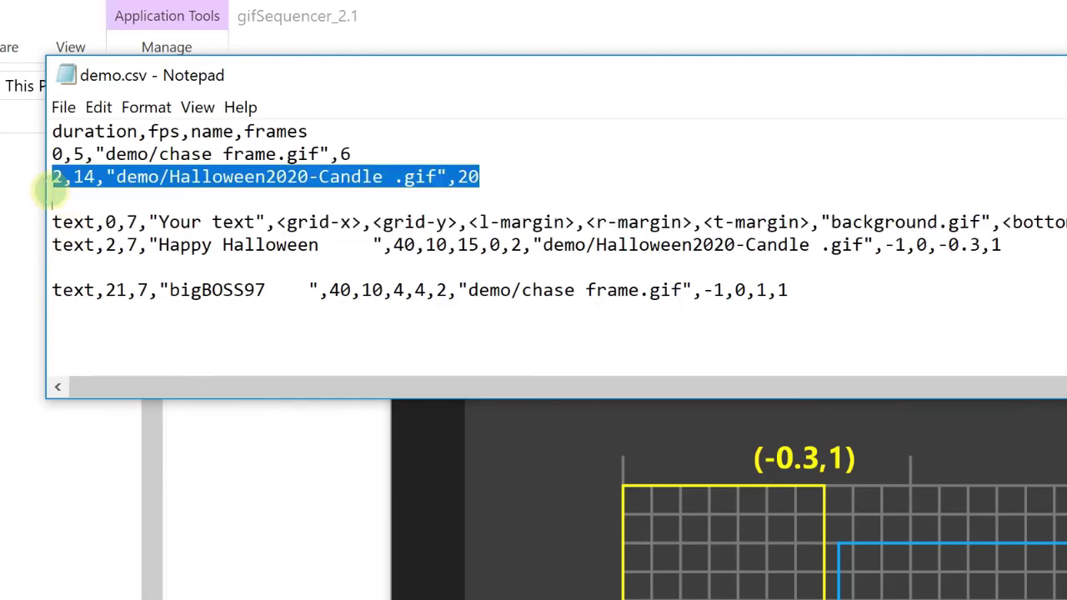
pyautogui.hotkey('ctrl', 'c')
pyautogui.click(54, 267)
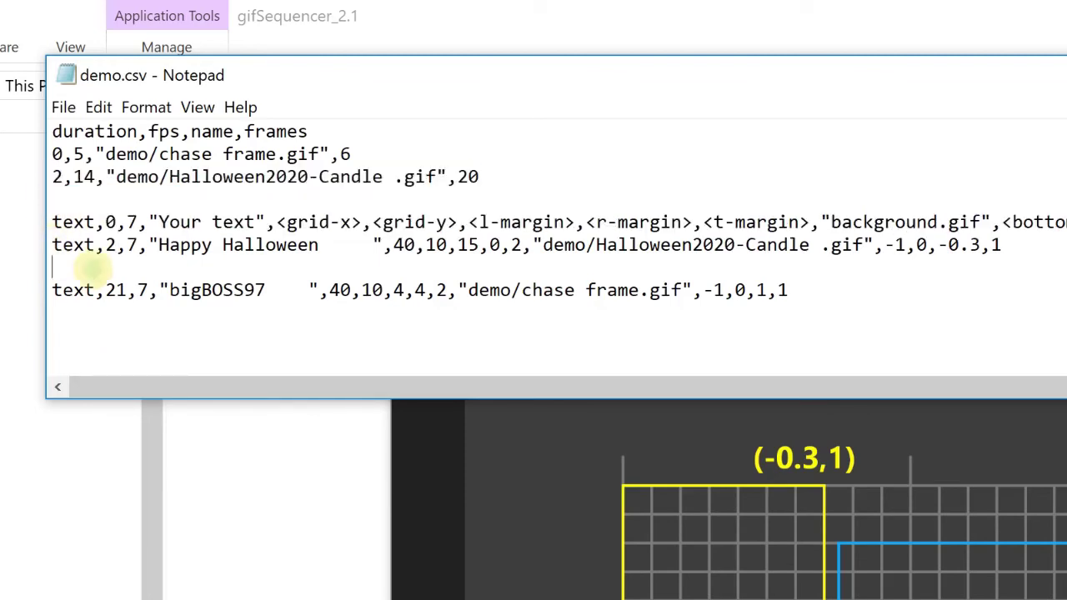
pyautogui.hotkey('ctrl', 'v')
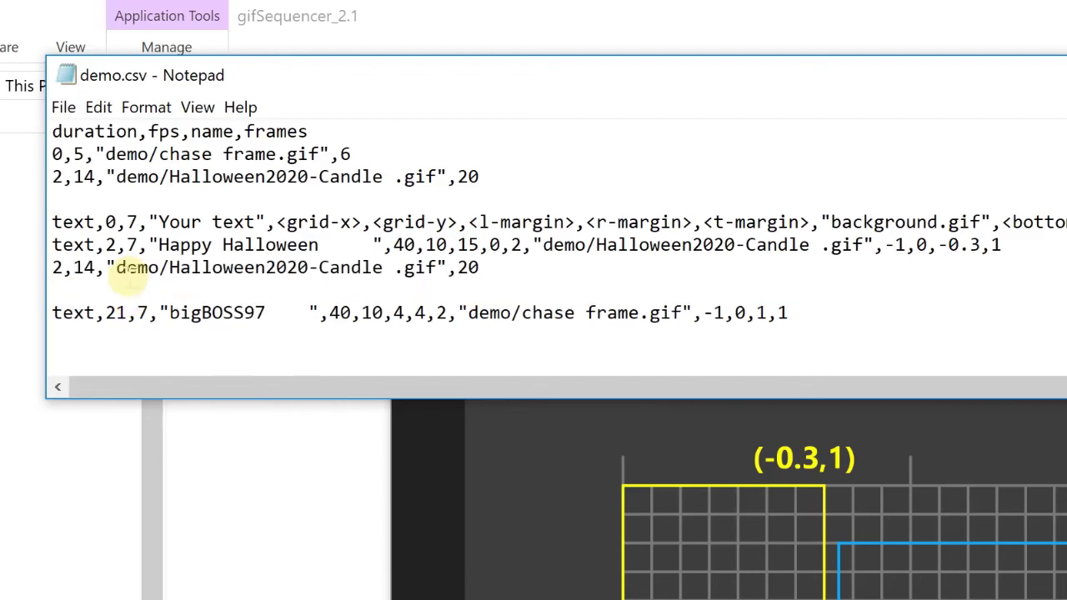